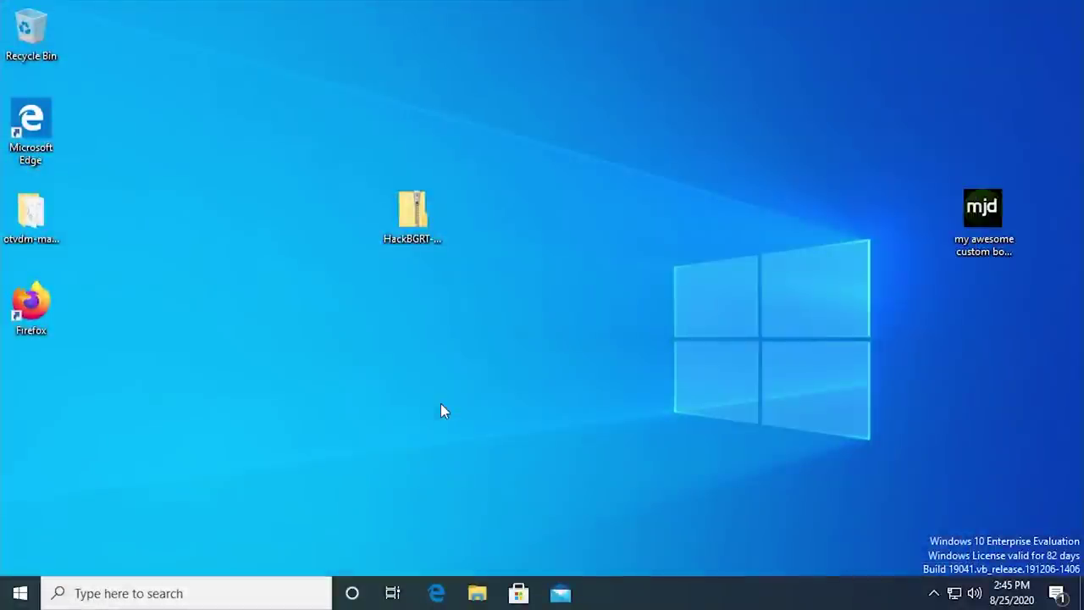
Launch System Information from the Run box to check that BIOS Mode is UEFI.
key("super+r")
type("msi")
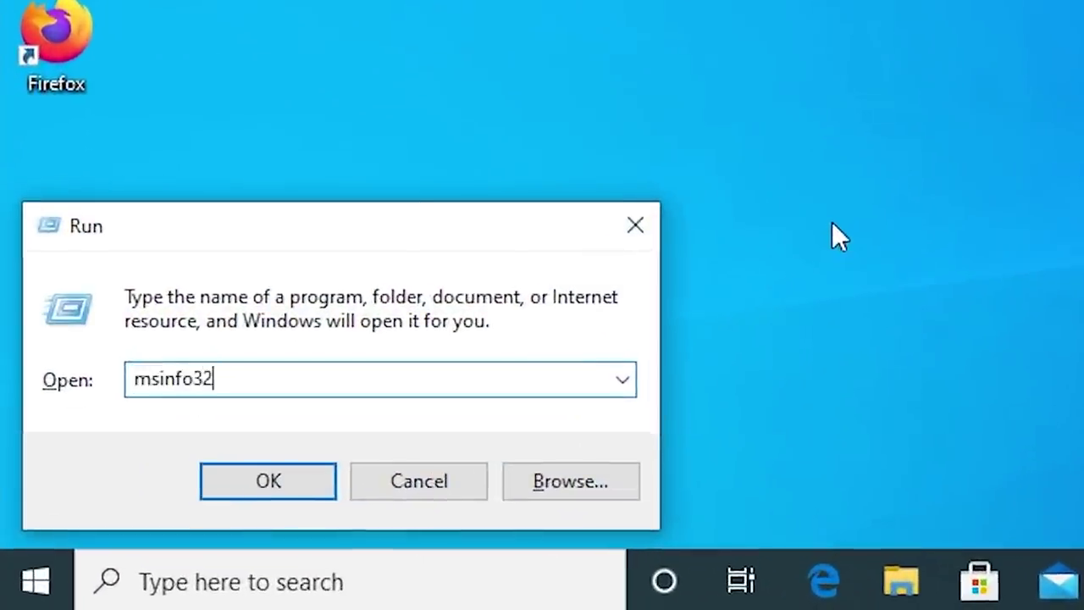
key("Return")
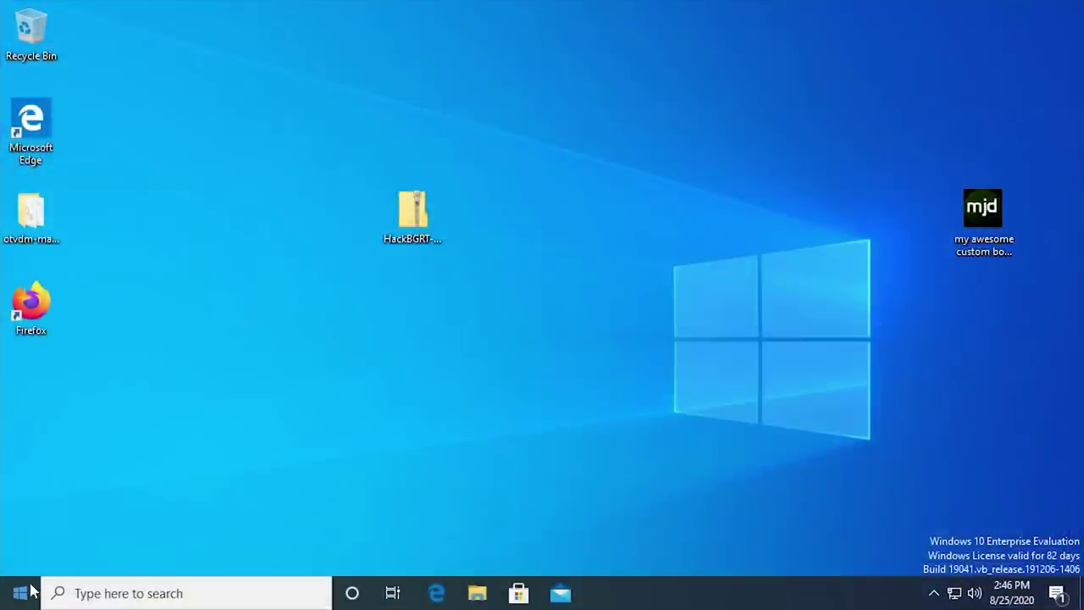
Restart via Troubleshoot > Advanced options > UEFI Firmware Settings to boot into the firmware.
left_click(21, 593)
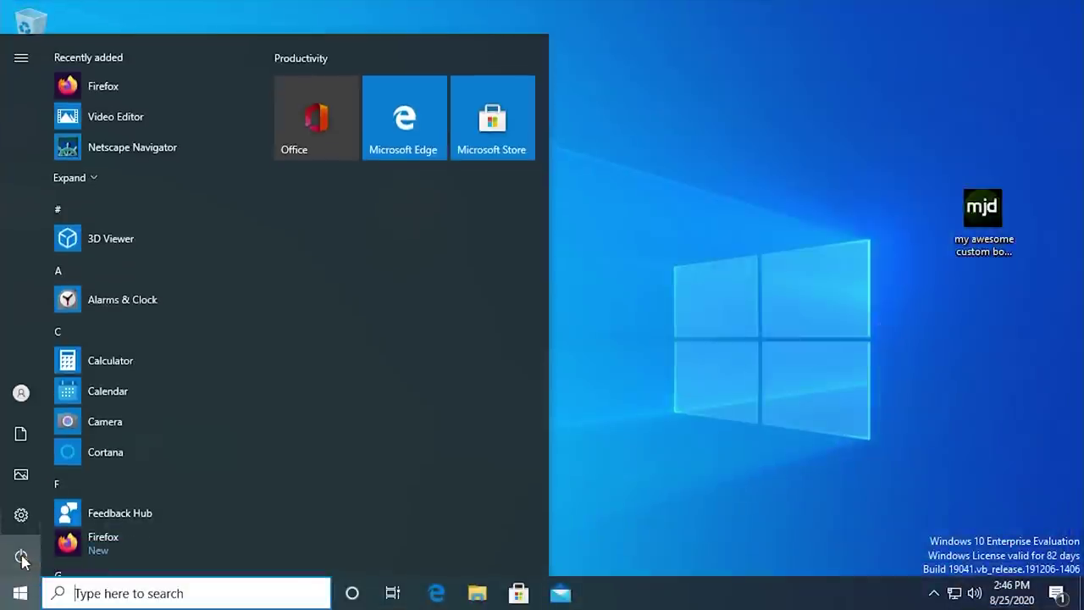
left_click(22, 562)
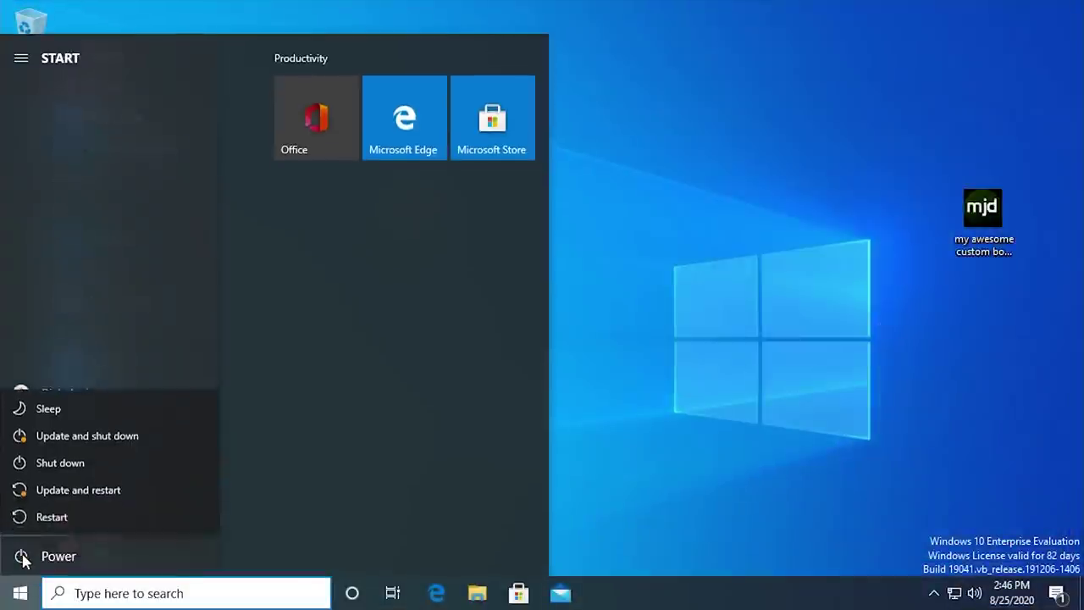
left_click(42, 515, "shift")
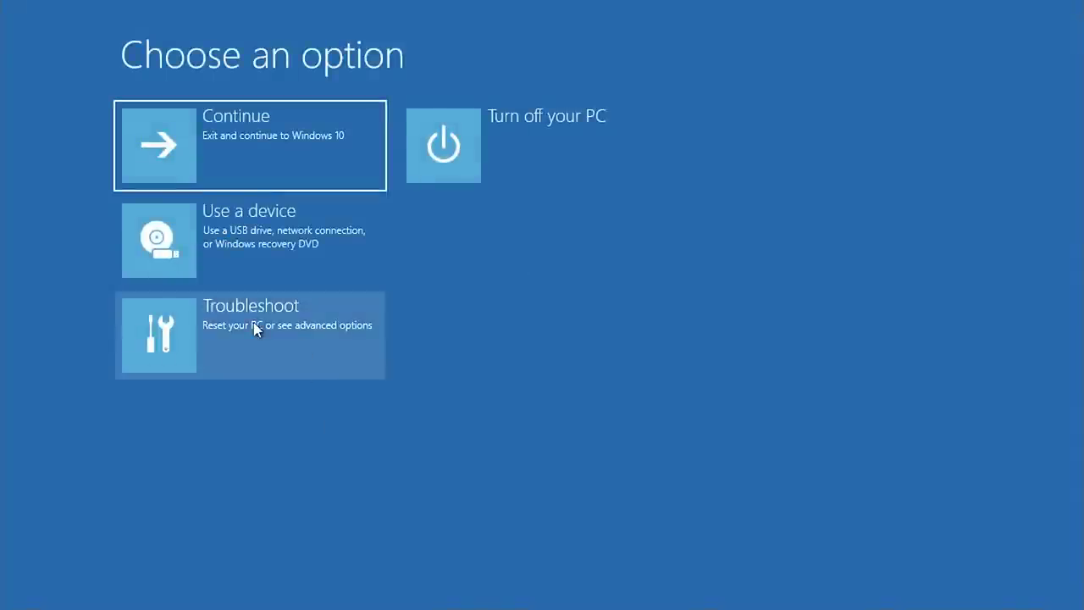
left_click(254, 327)
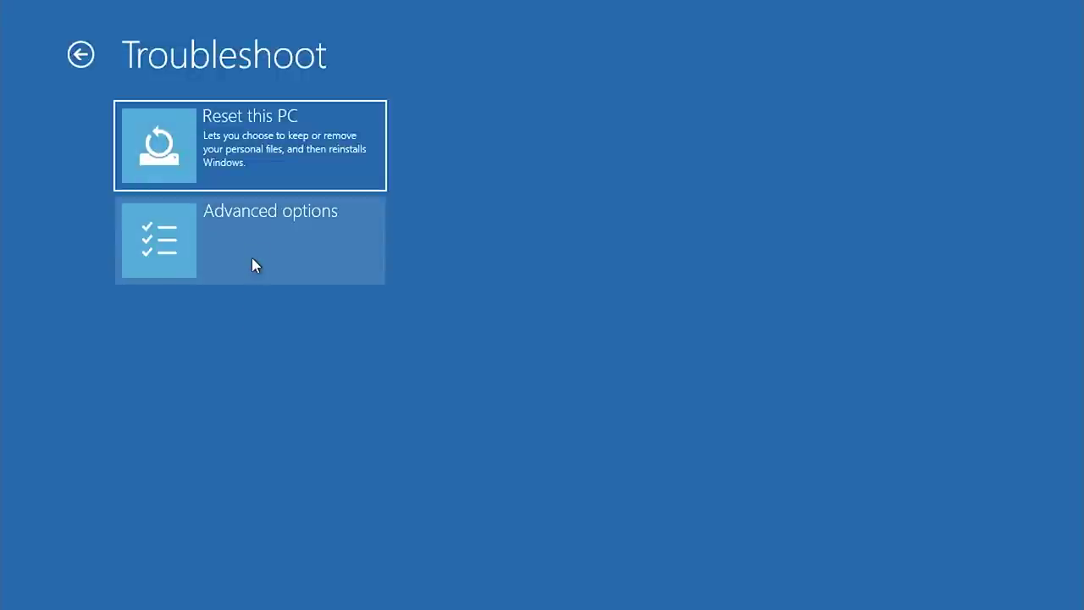
left_click(254, 252)
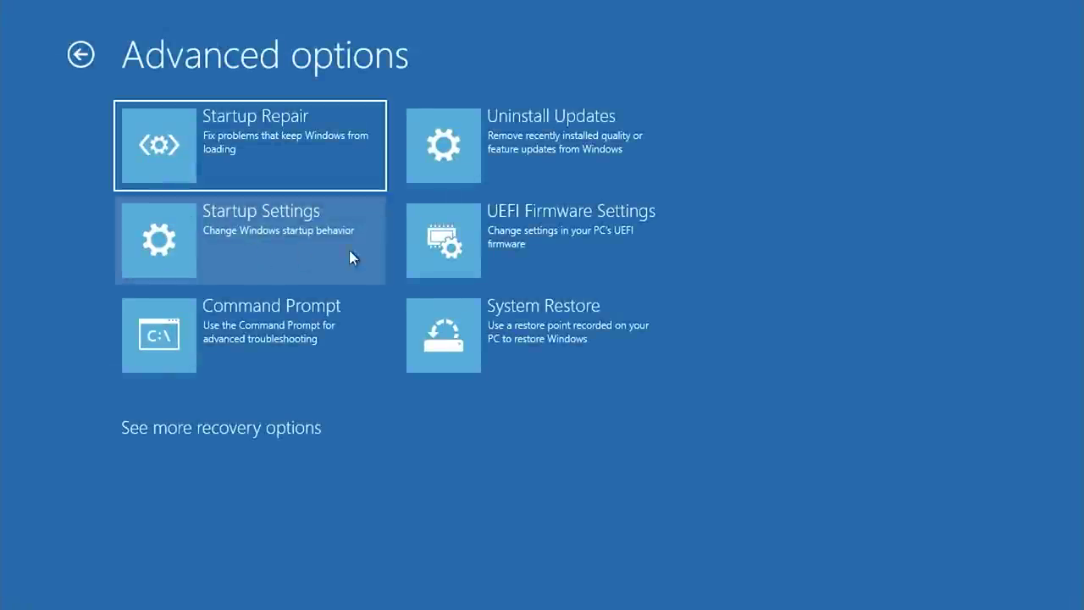
left_click(658, 244)
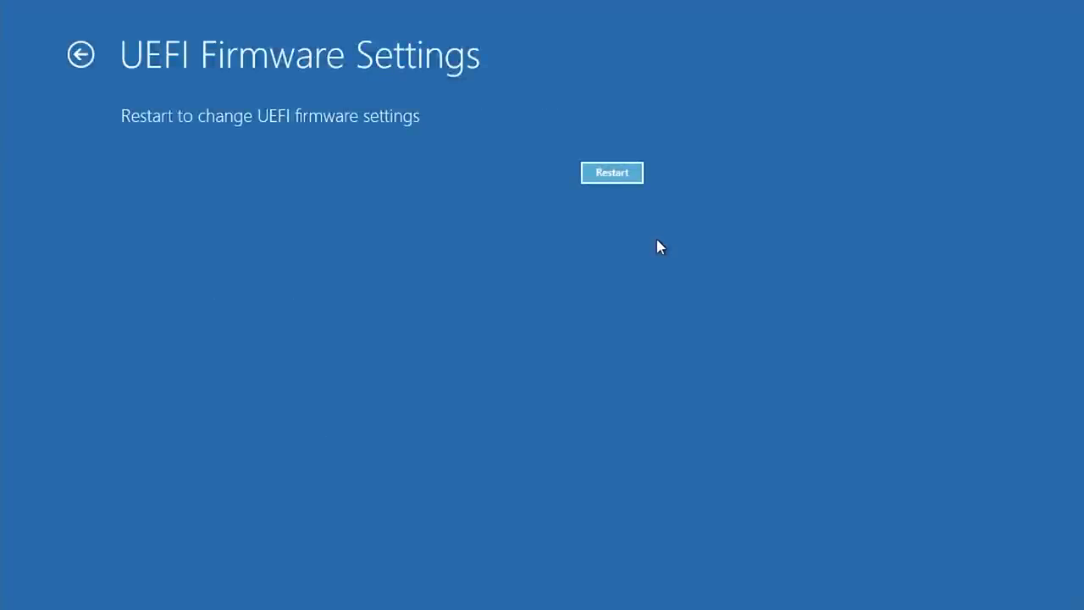
left_click(619, 172)
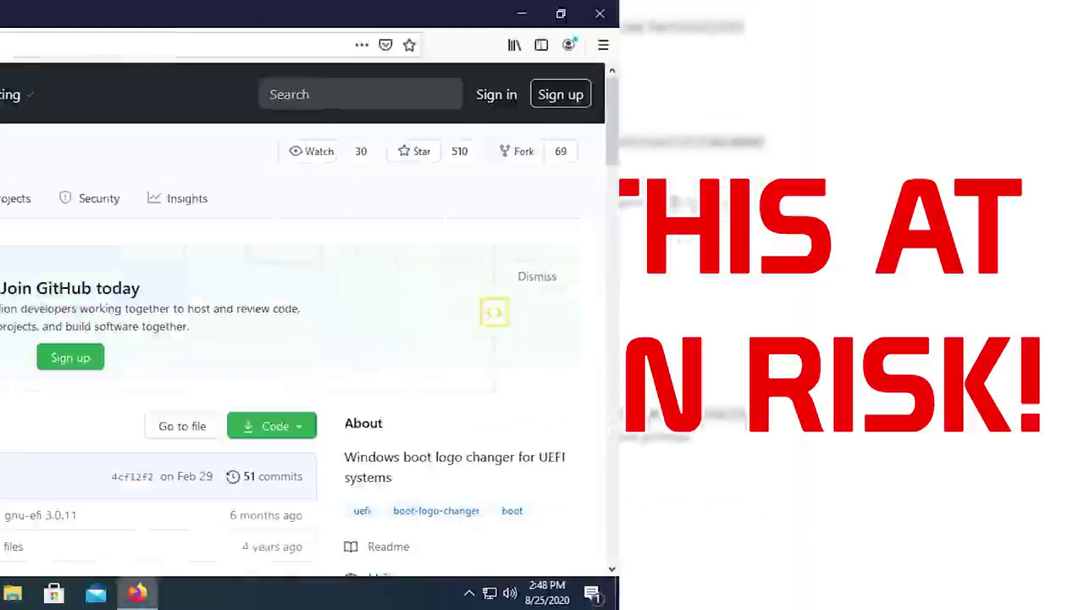
Scroll to the Version 1.5.1 release and start extracting the downloaded HackBGRT-1.5.1.zip.
scroll(450, 217, "down", 5)
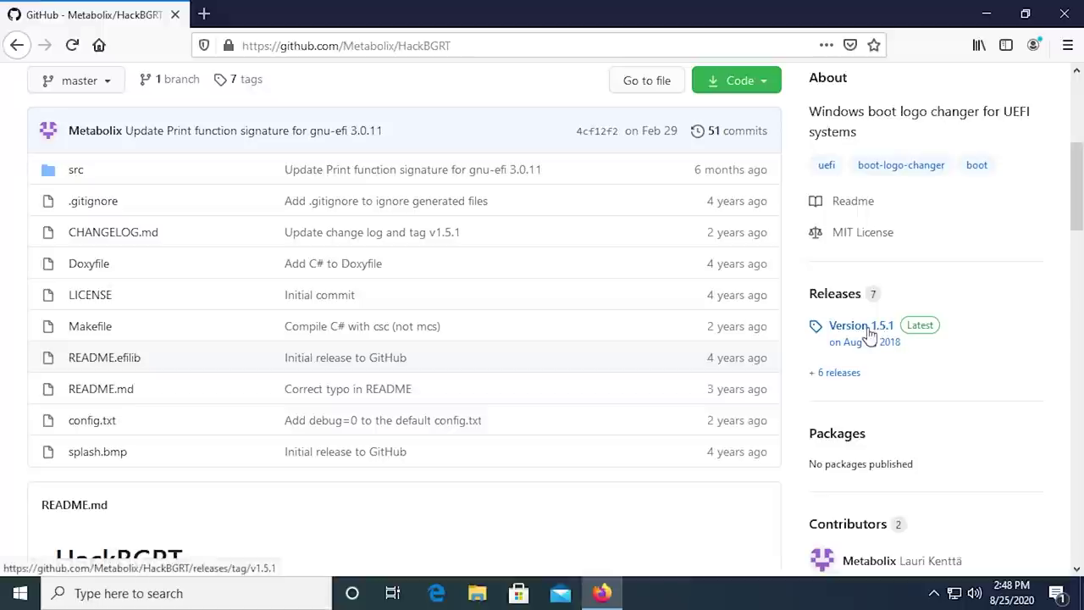
scroll(811, 332, "down", 3)
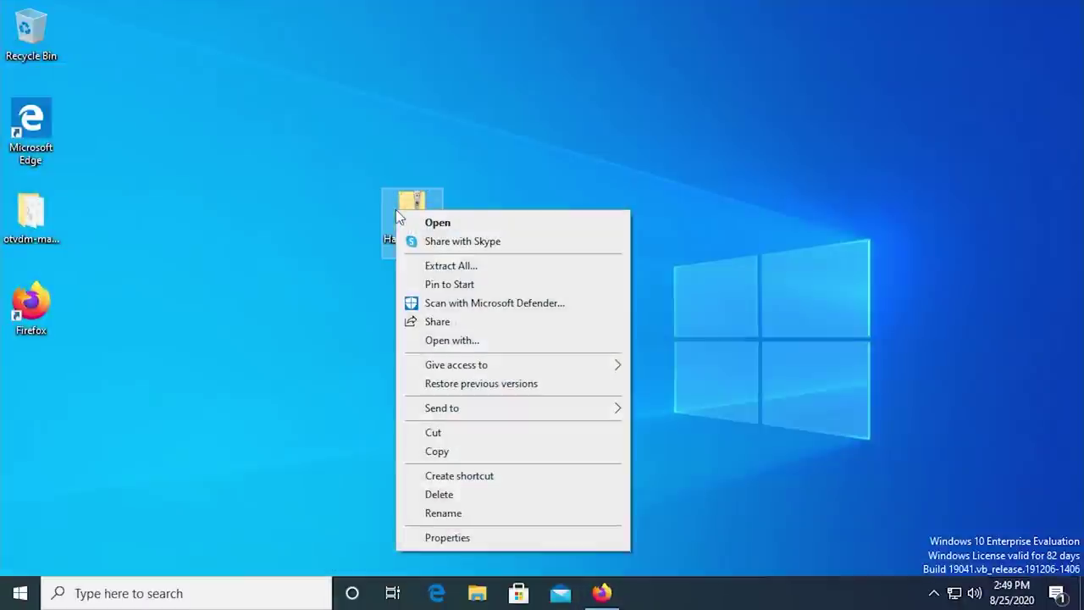
left_click(415, 265)
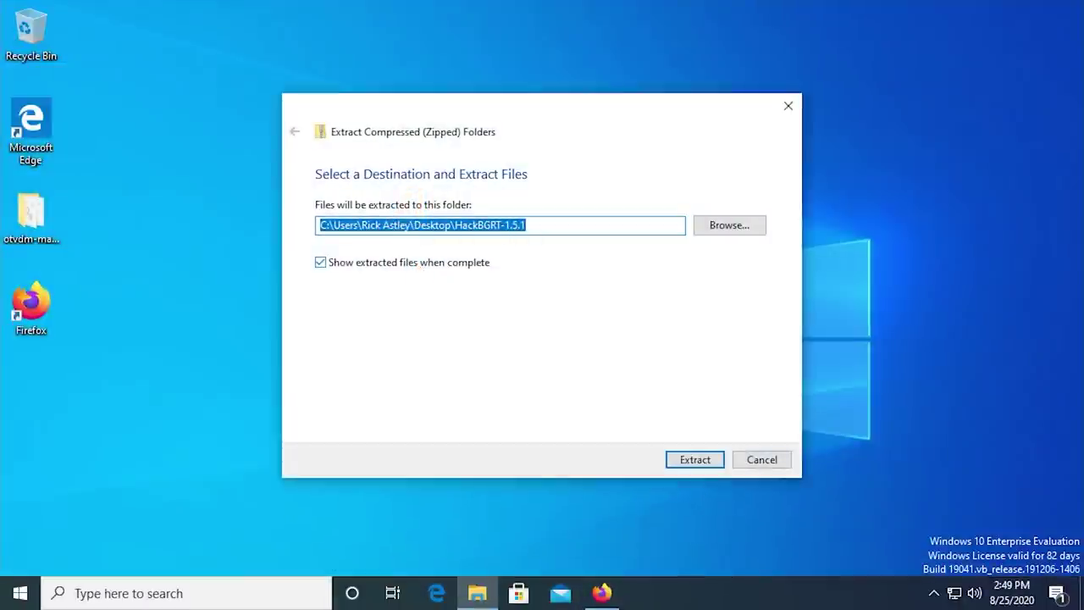
Extract HackBGRT-1.5.1 into its desktop folder and preview the custom mjd boot image.
left_click(687, 461)
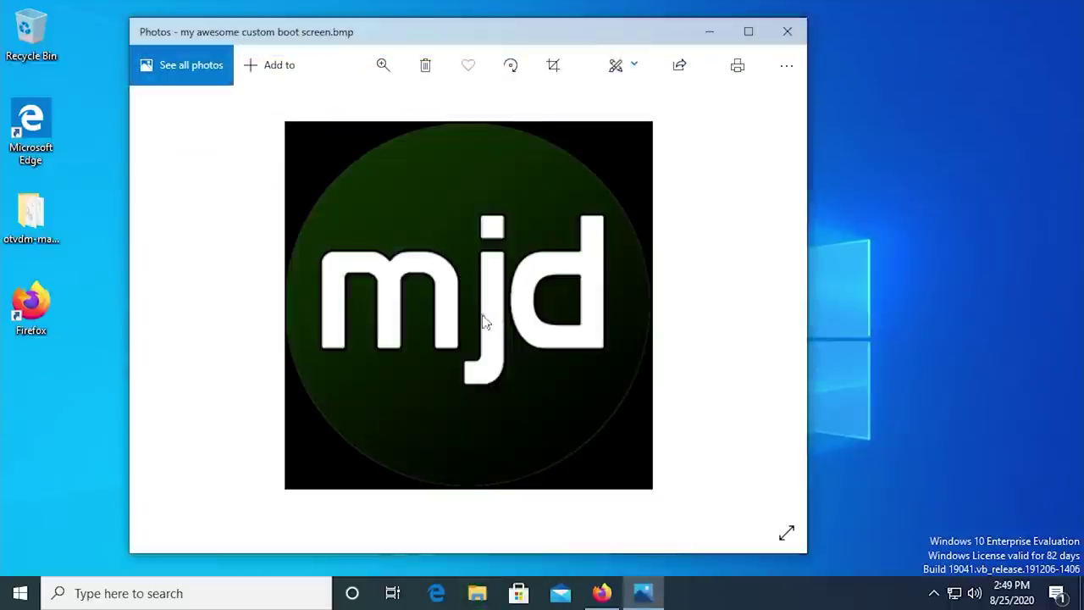
scroll(484, 322, "up", 3)
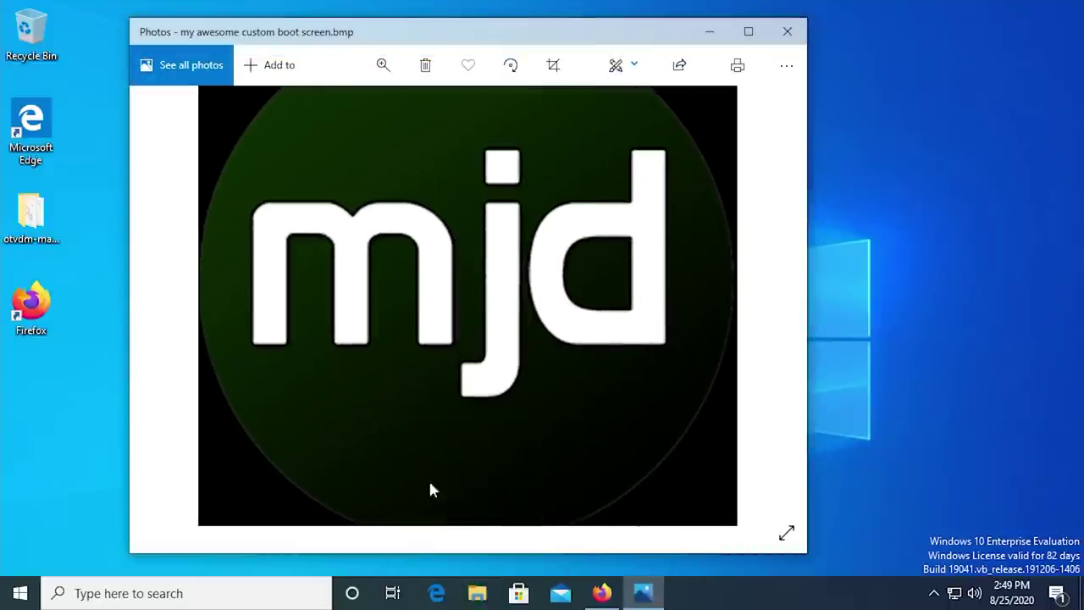
scroll(435, 224, "down", 3)
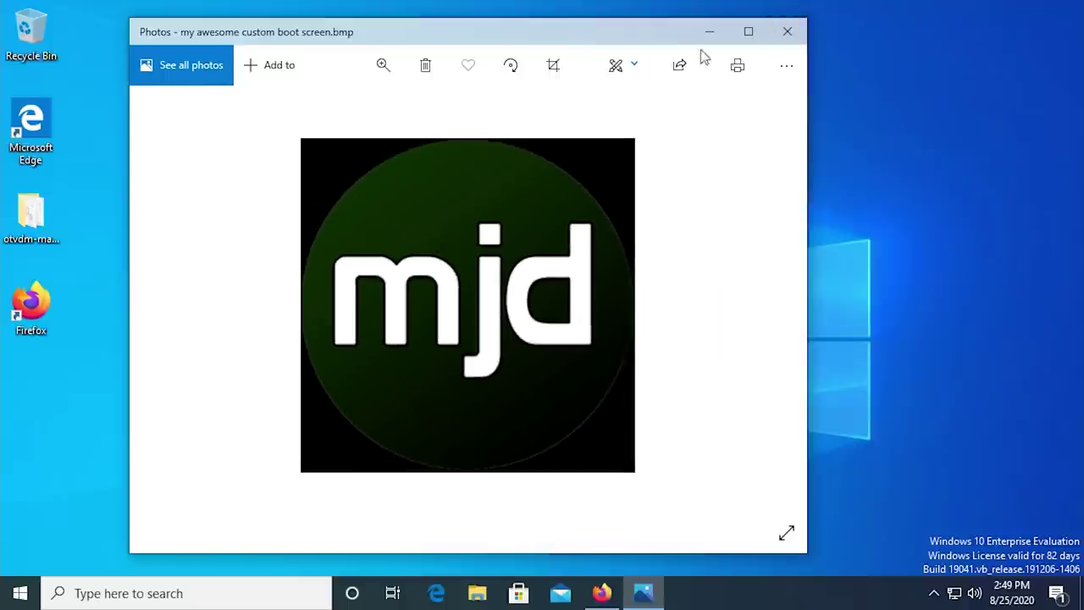
left_click(782, 32)
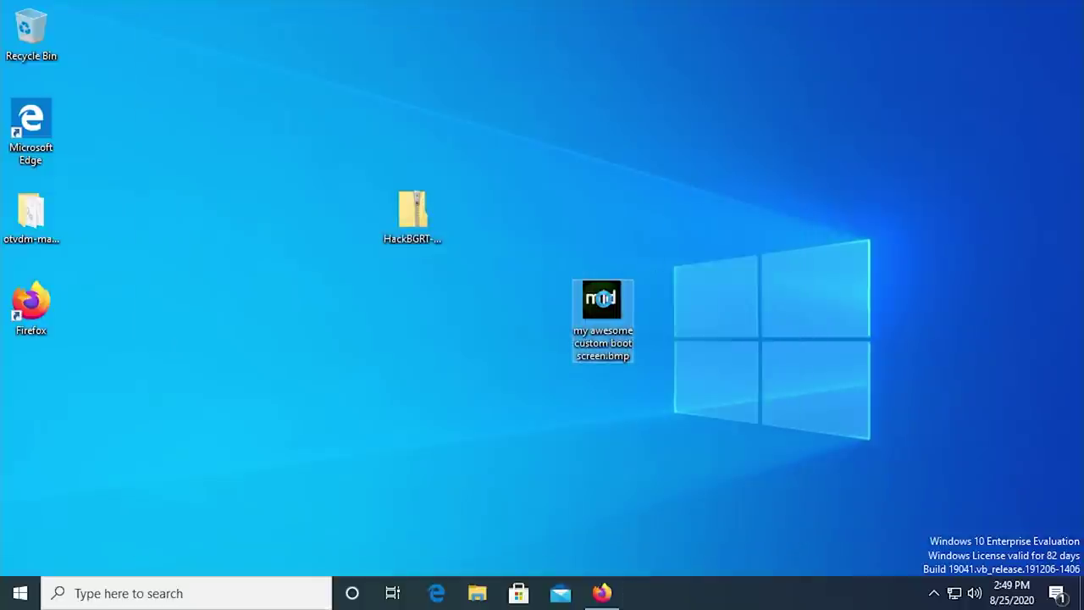
Check the mjd image's dimensions in its Properties, then run HackBGRT's setup.exe.
right_click(605, 306)
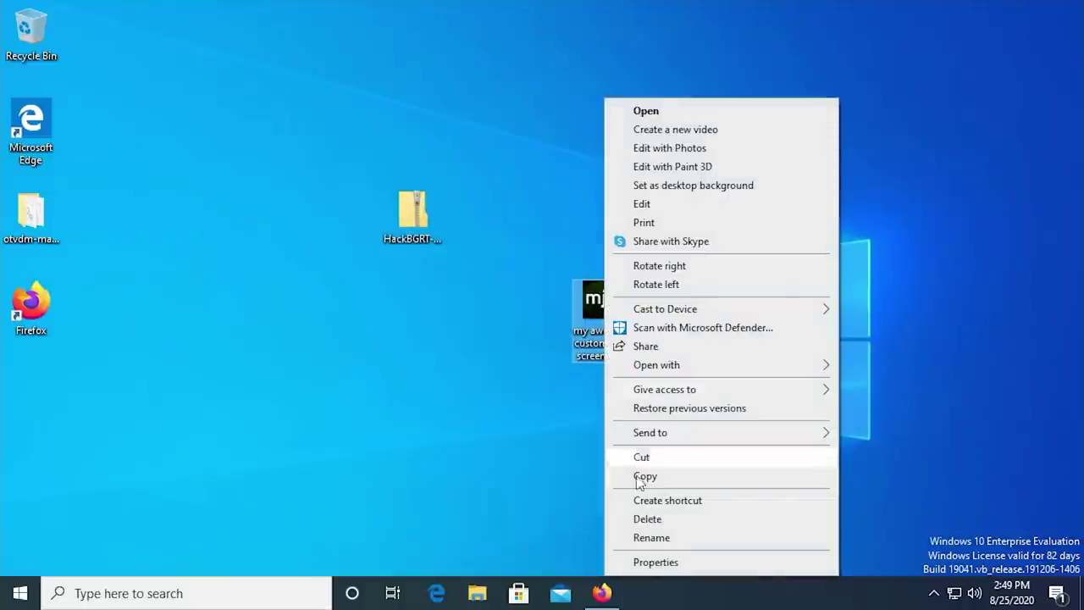
left_click(656, 561)
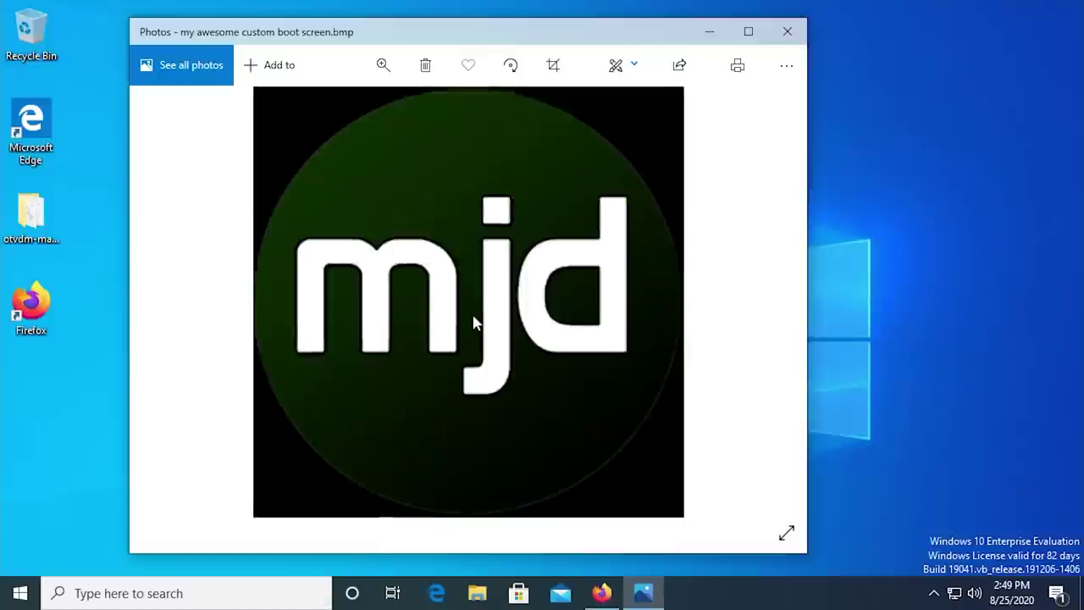
scroll(474, 323, "up", 2)
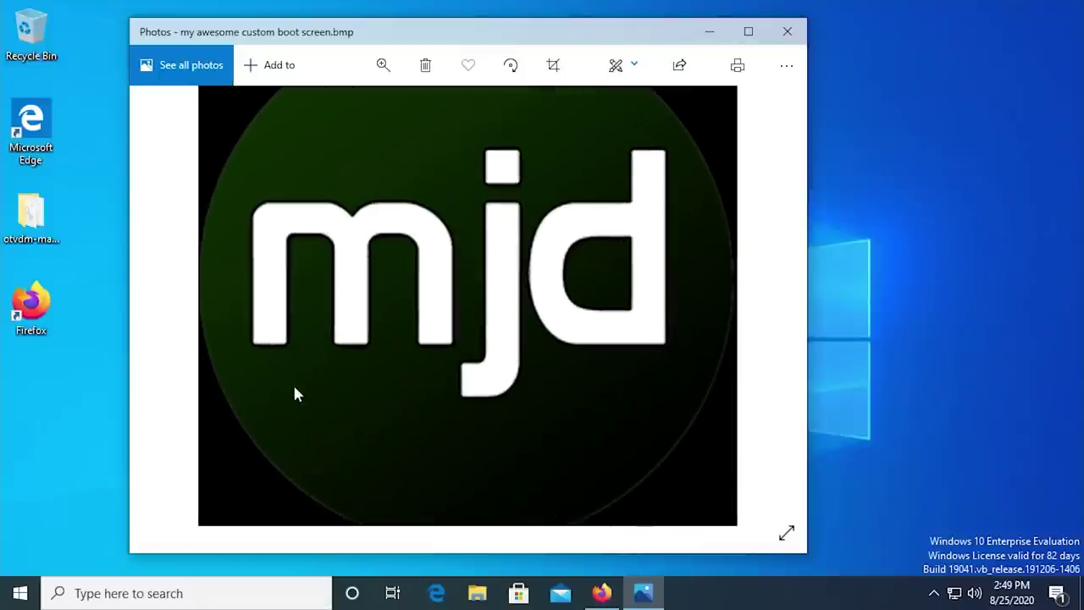
scroll(435, 218, "down", 3)
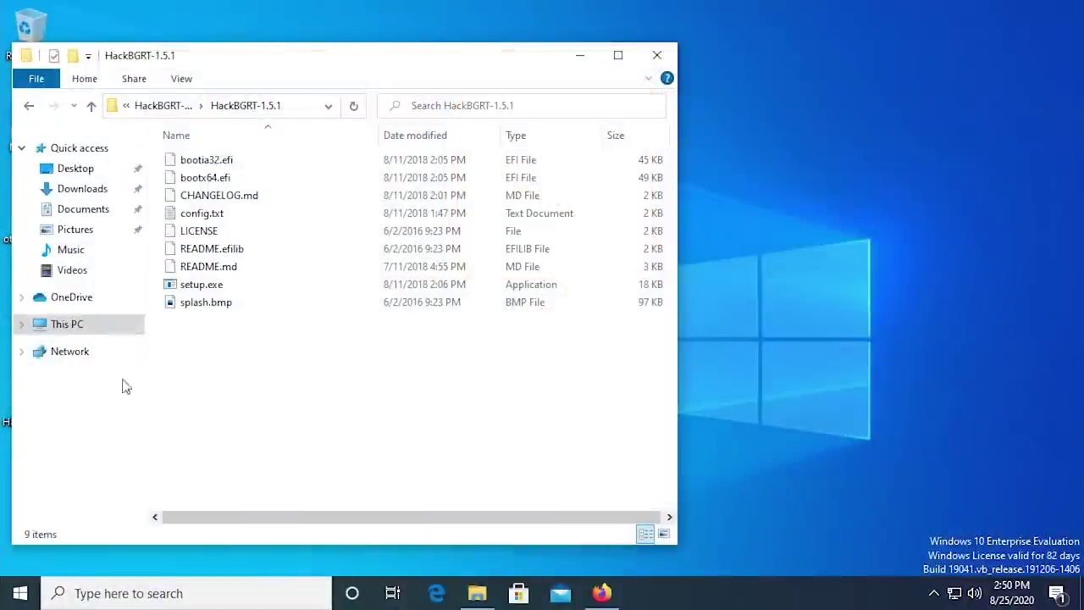
double_click(213, 288)
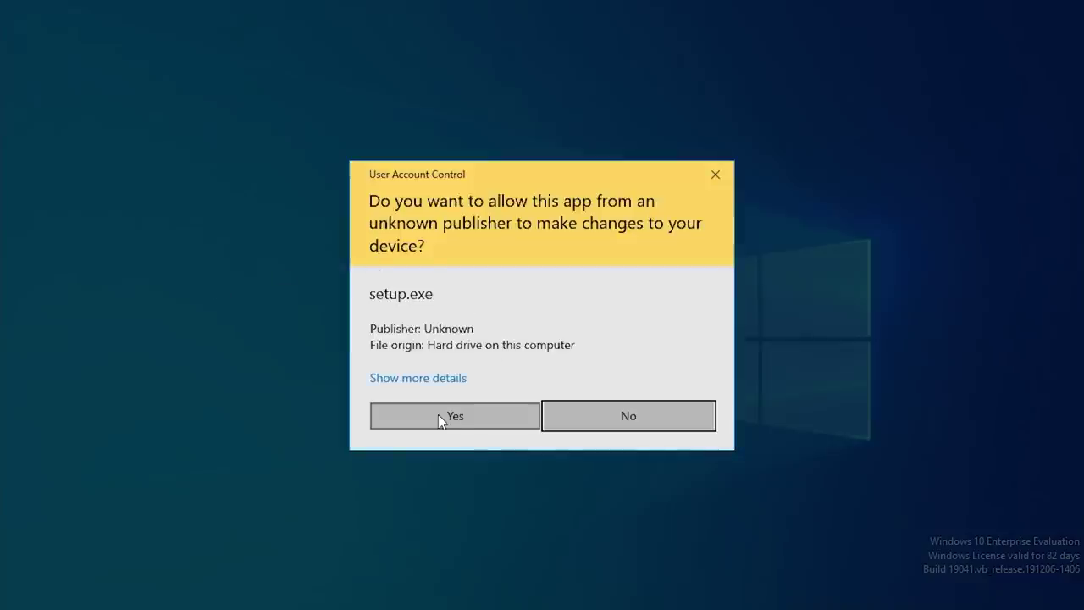
Approve setup's UAC prompt and choose I to install HackBGRT.
left_click(440, 417)
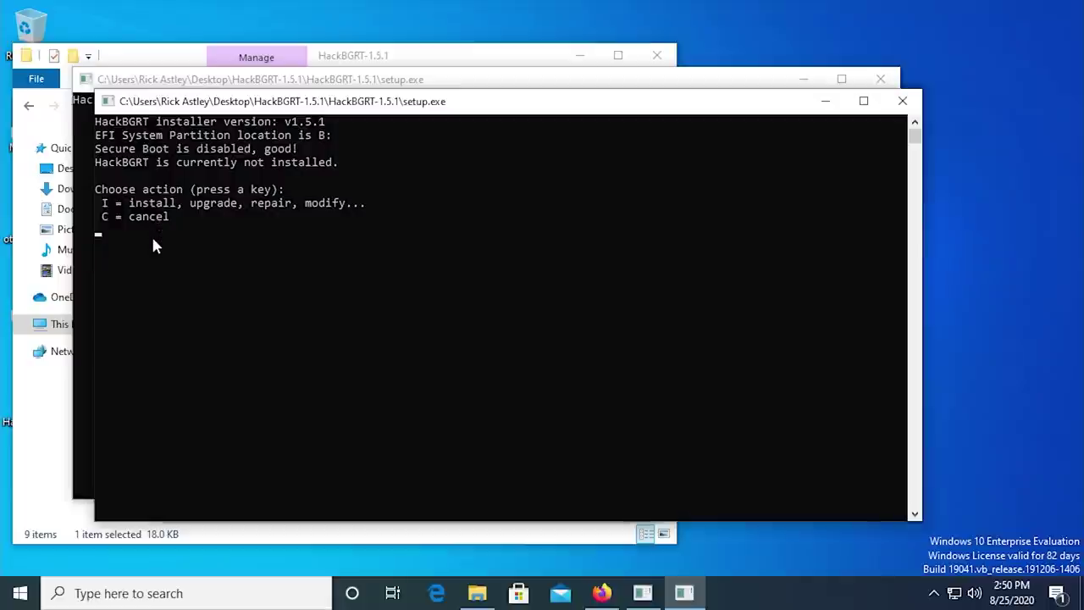
key("i")
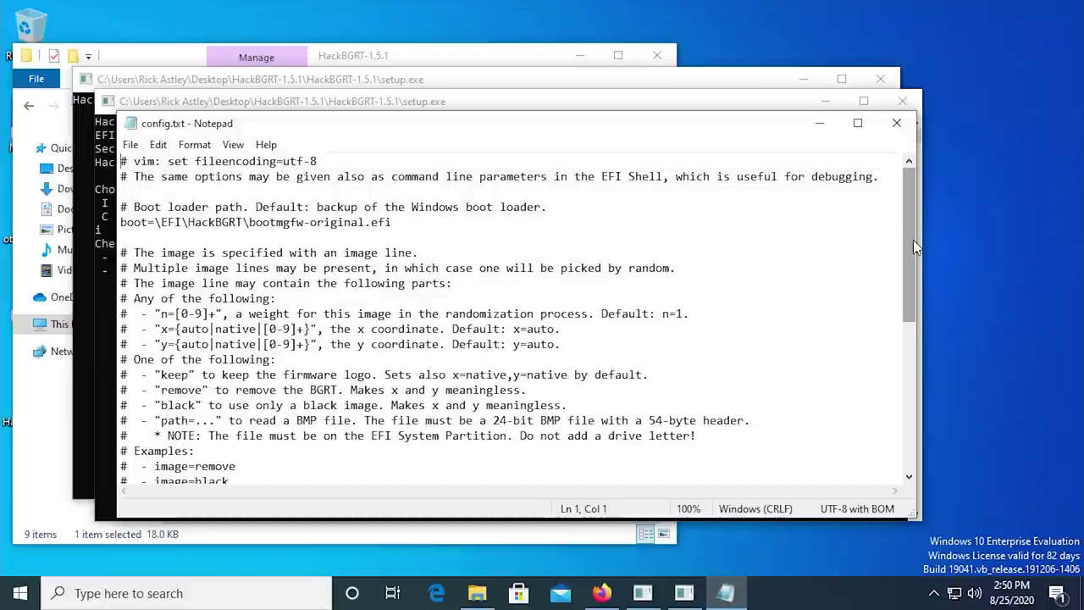
Scroll through config.txt's image settings and close Notepad without saving changes.
left_click_drag(913, 240, 916, 200)
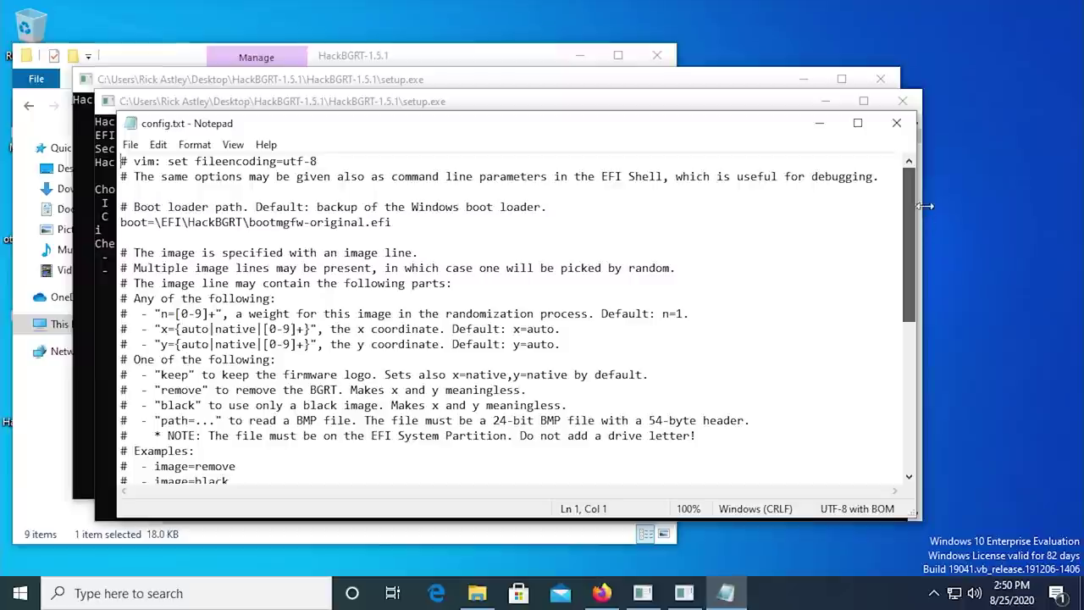
left_click(900, 127)
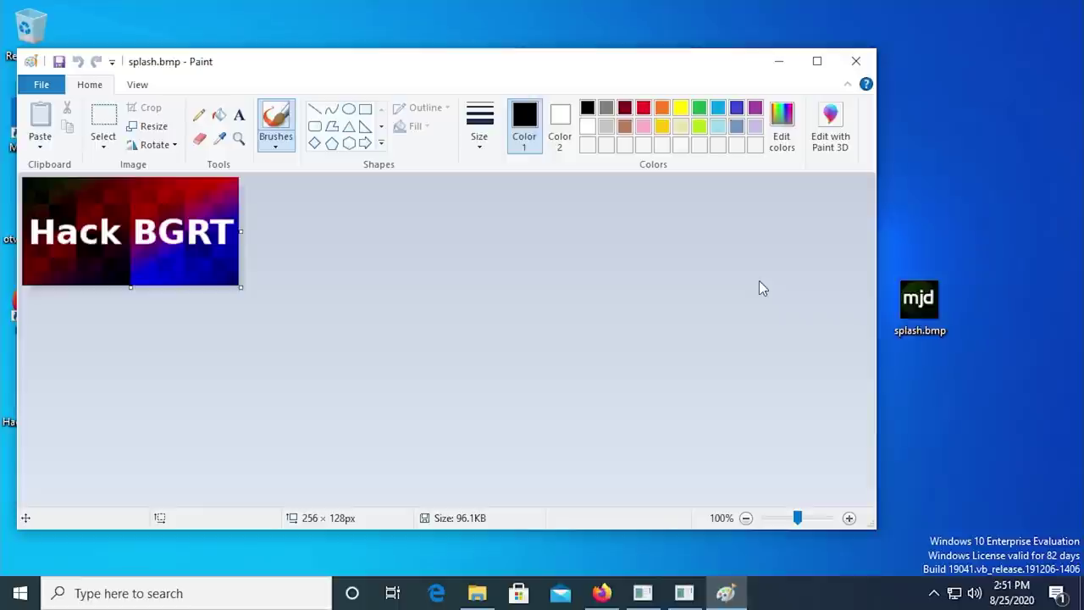
Open File Explorer at This PC from the taskbar.
left_click(477, 593)
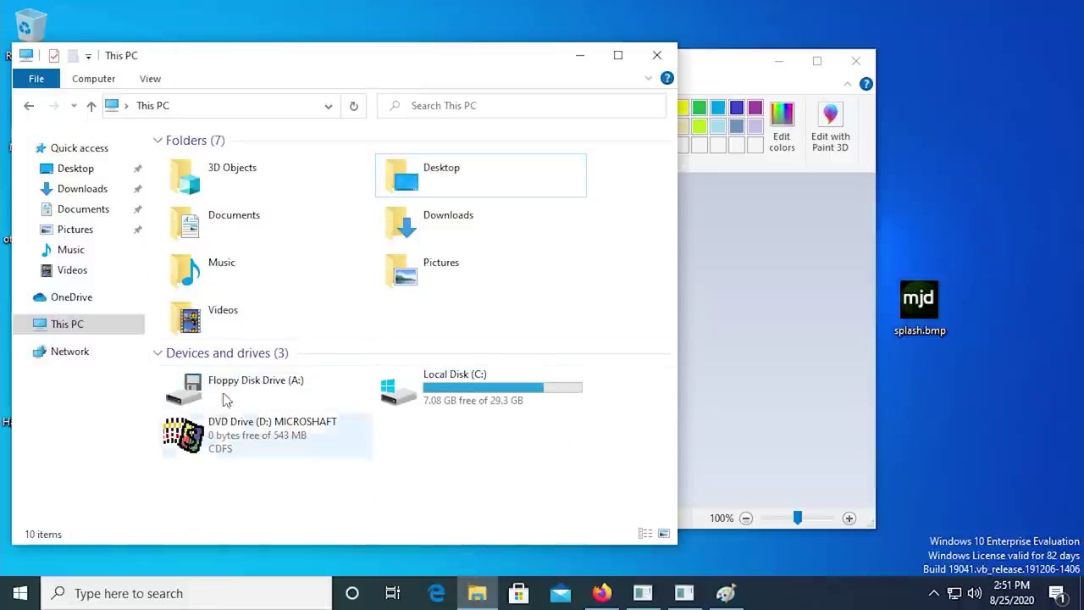
Try opening B: from Explorer's address bar, then B:\ from the Run box; both fail.
left_click(207, 106)
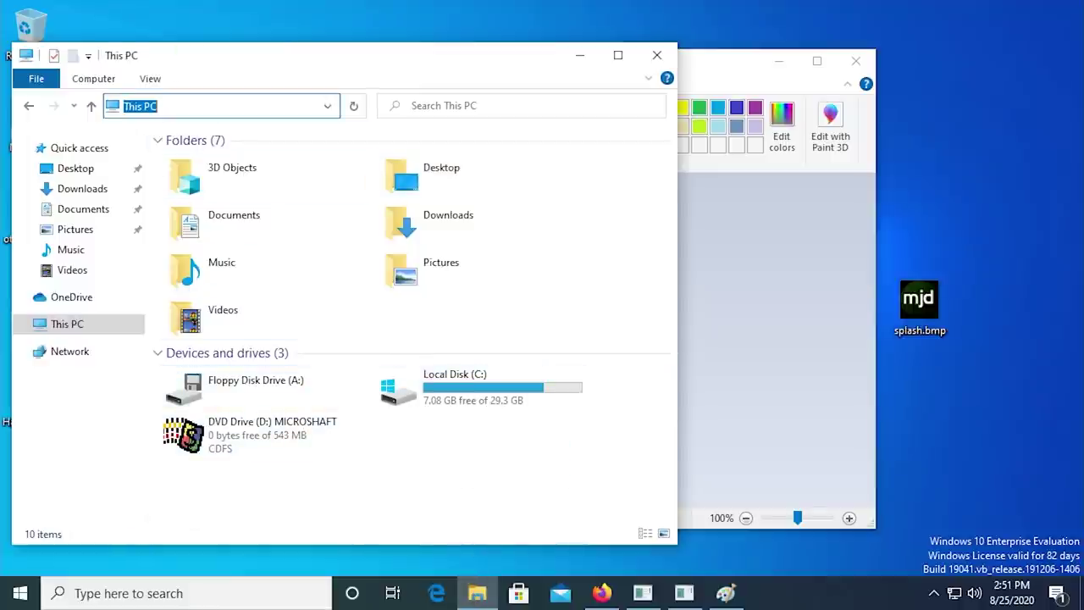
type("B:")
key("Return")
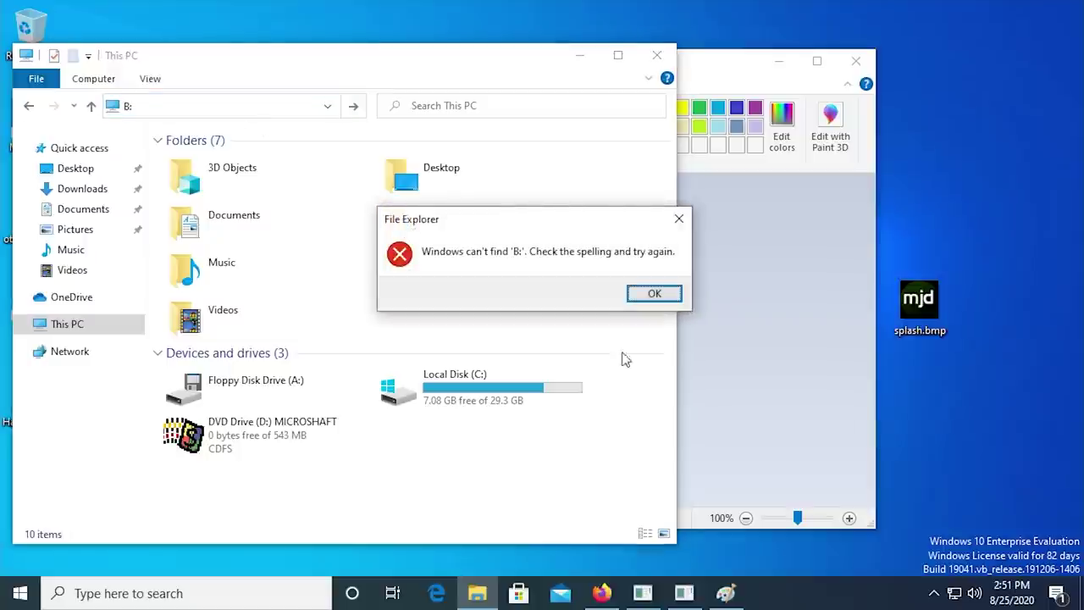
left_click(666, 300)
key("super+r")
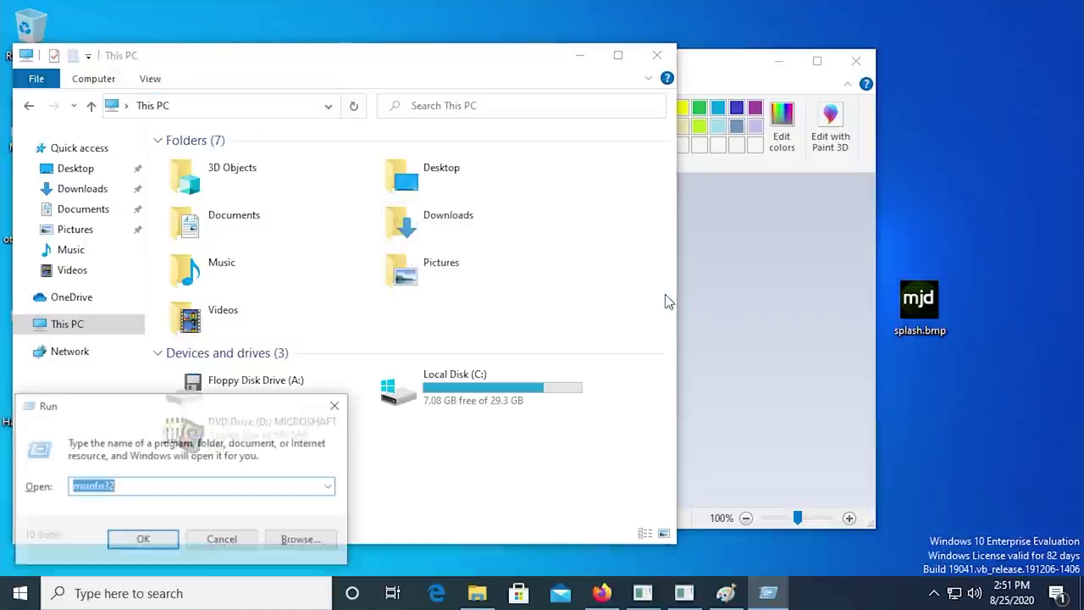
type("B:\\")
key("Return")
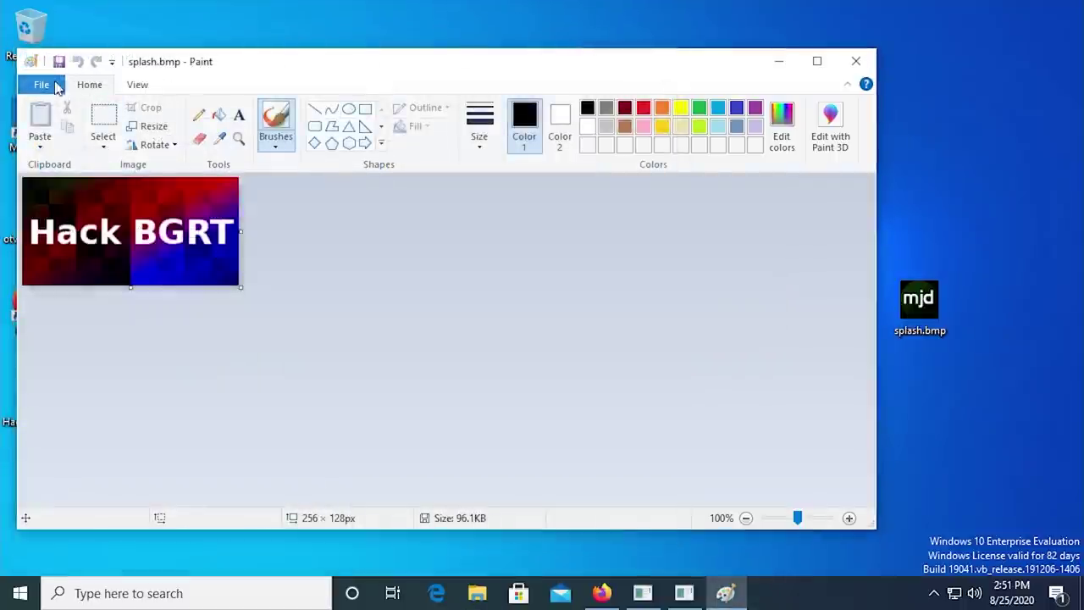
In Paint's File > Open, browse This PC > Local Disk (B:) > EFI > HackBGRT.
left_click(40, 85)
left_click(53, 158)
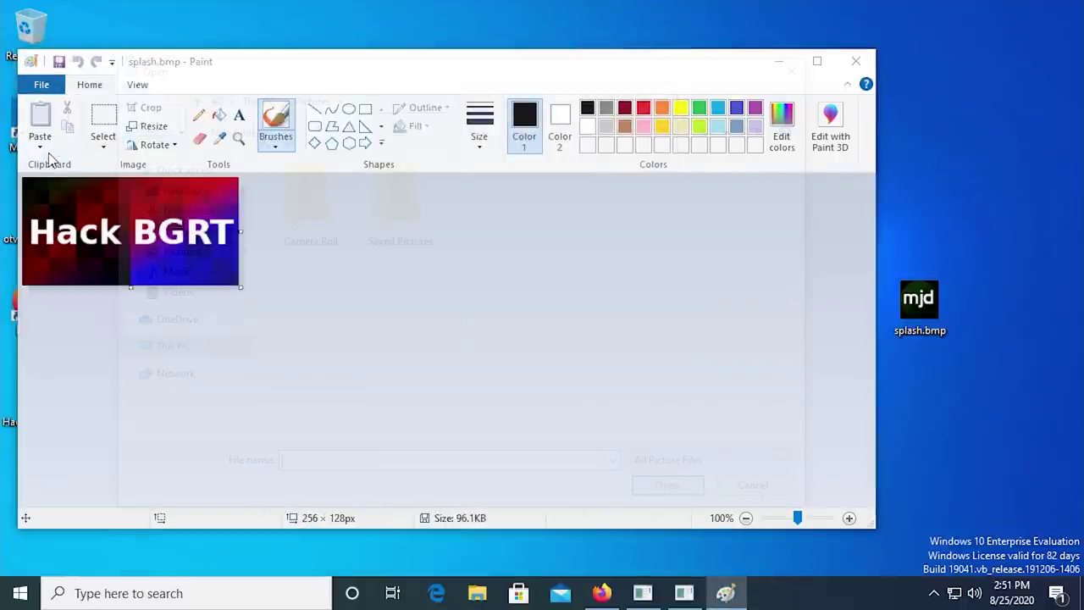
left_click(145, 347)
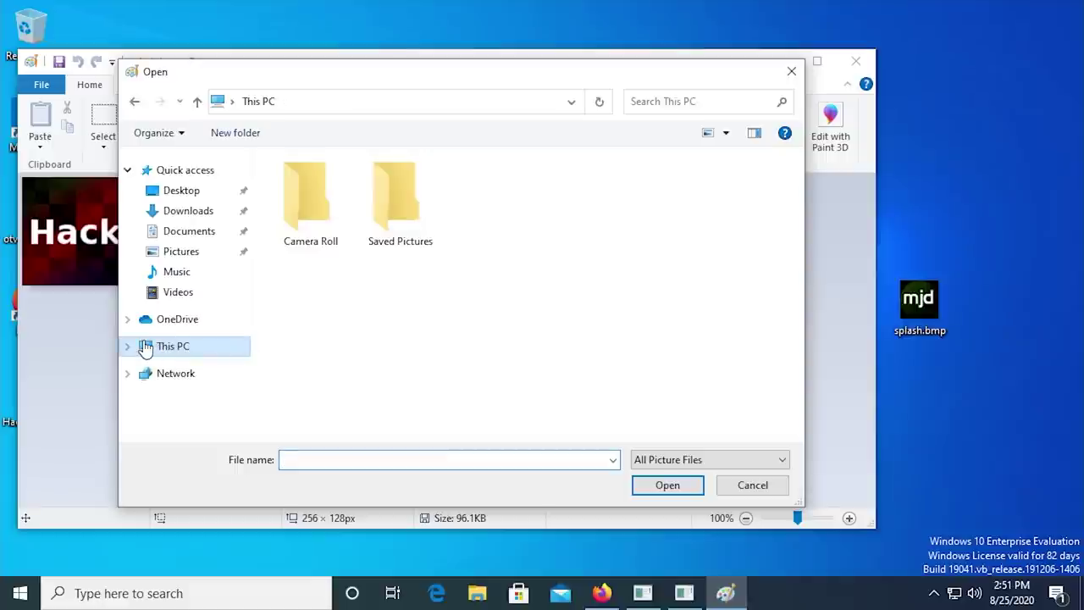
left_click_drag(794, 273, 788, 331)
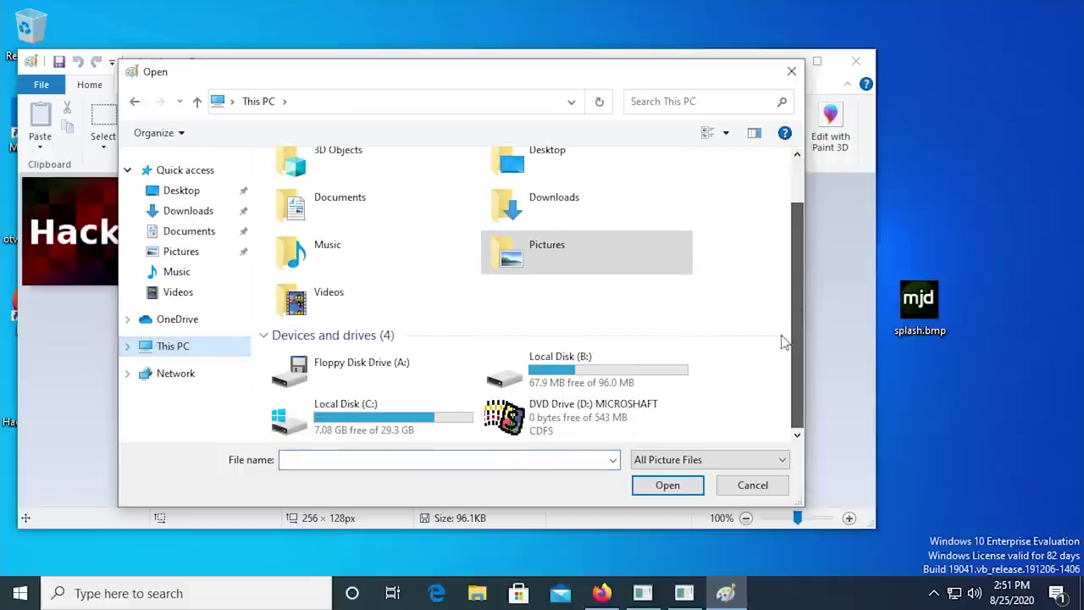
double_click(598, 368)
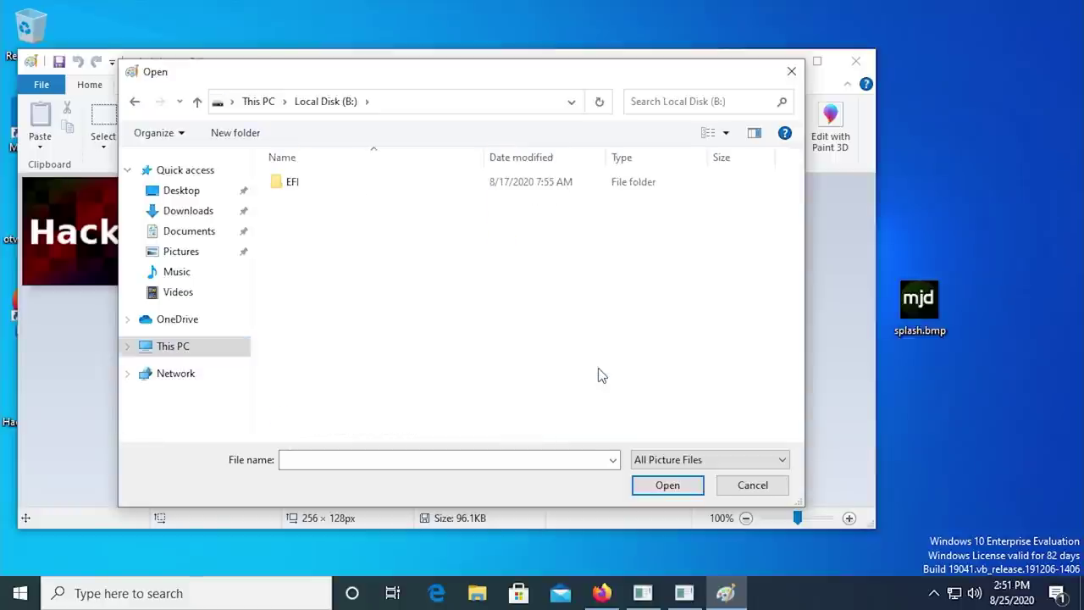
double_click(295, 184)
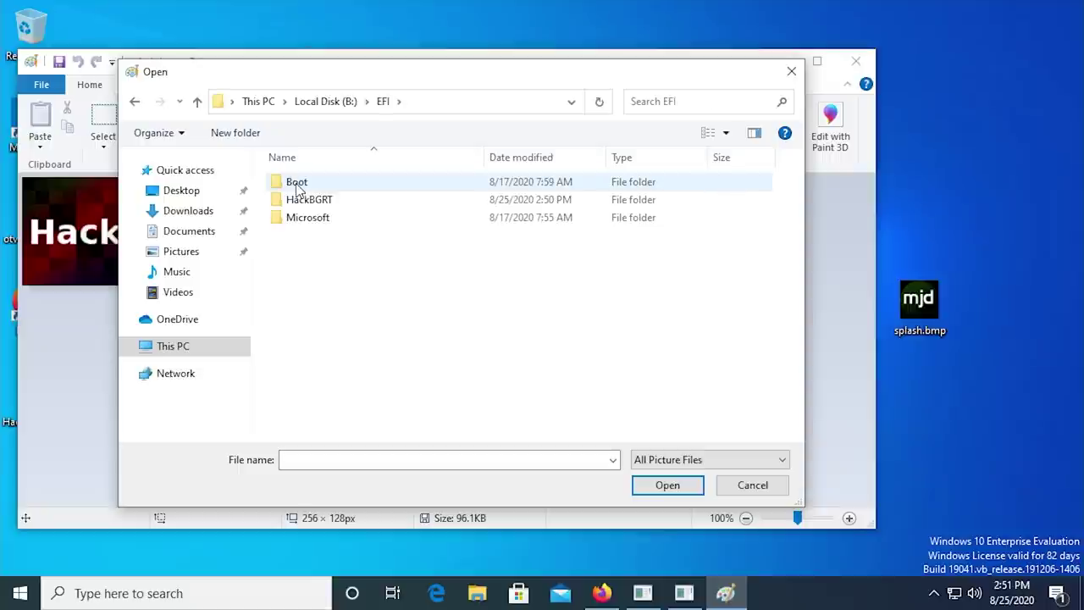
double_click(301, 205)
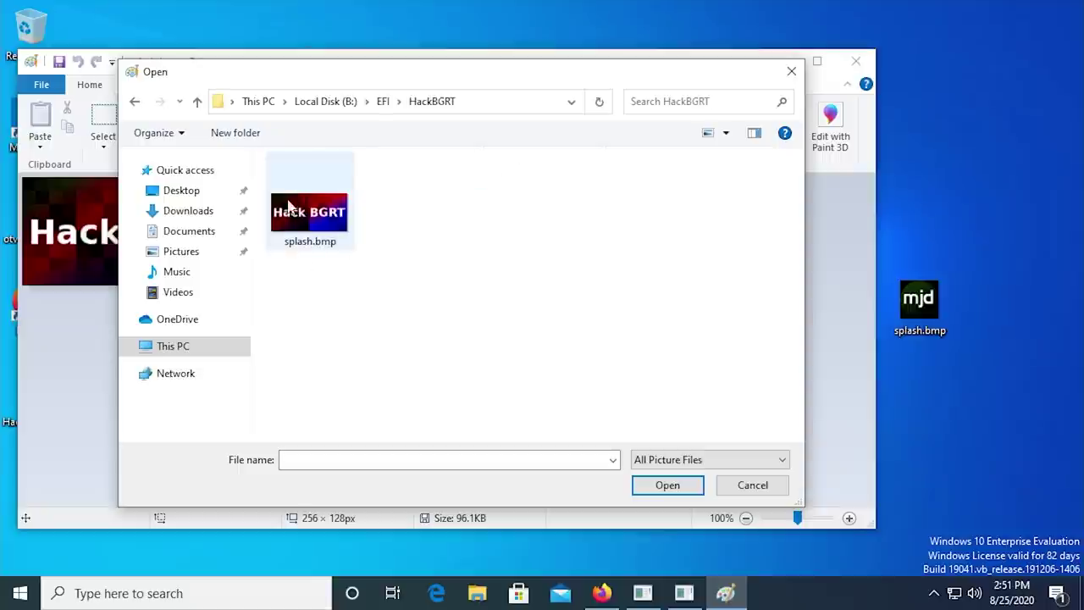
Copy the mjd splash.bmp from the desktop.
left_click(951, 321)
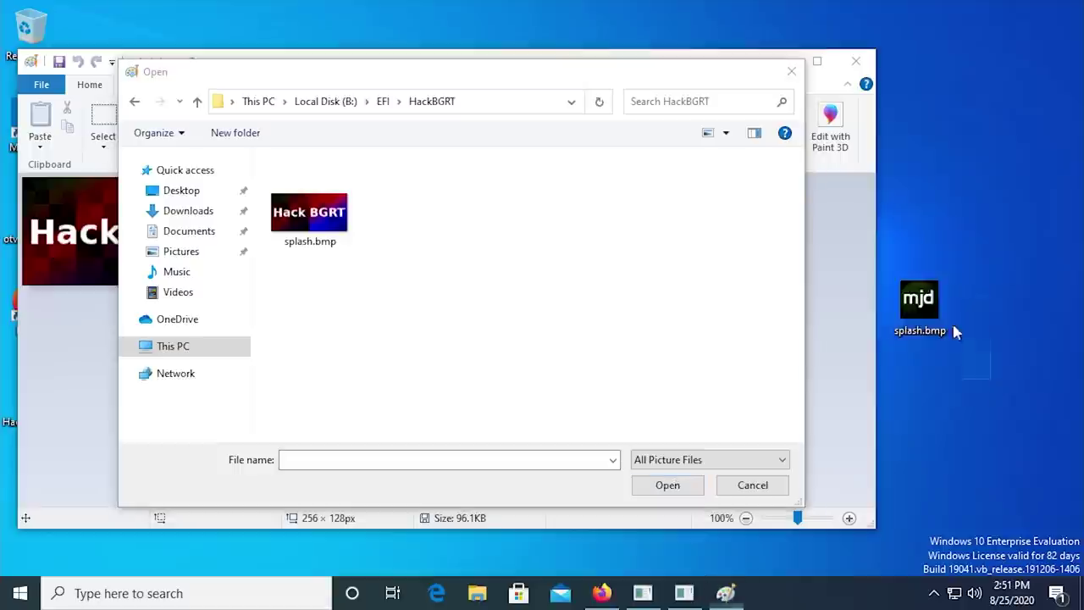
left_click_drag(902, 290, 973, 331)
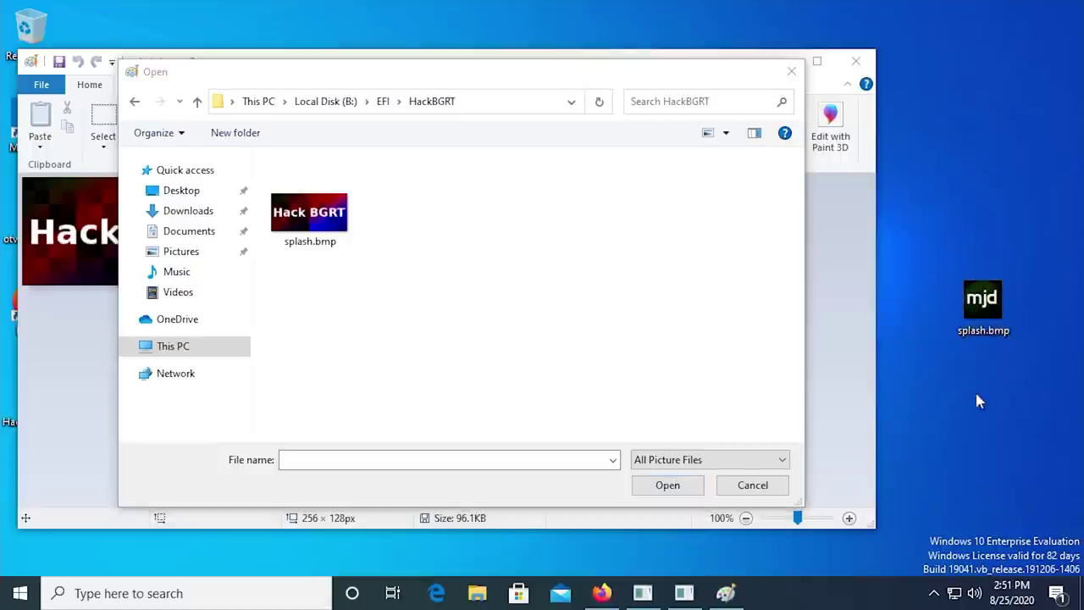
mouse_move(989, 315)
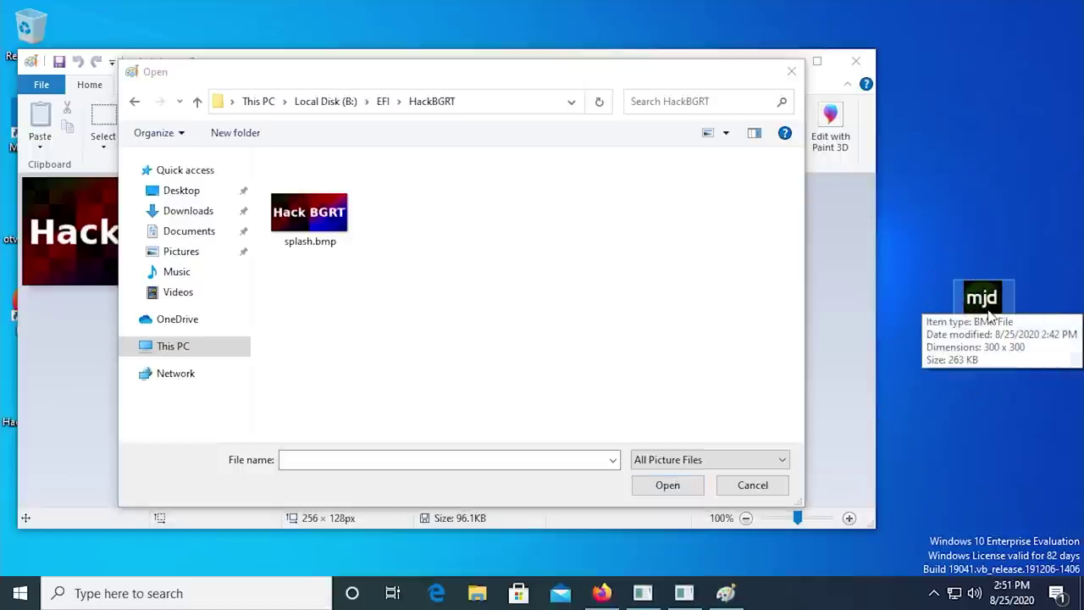
right_click(996, 310)
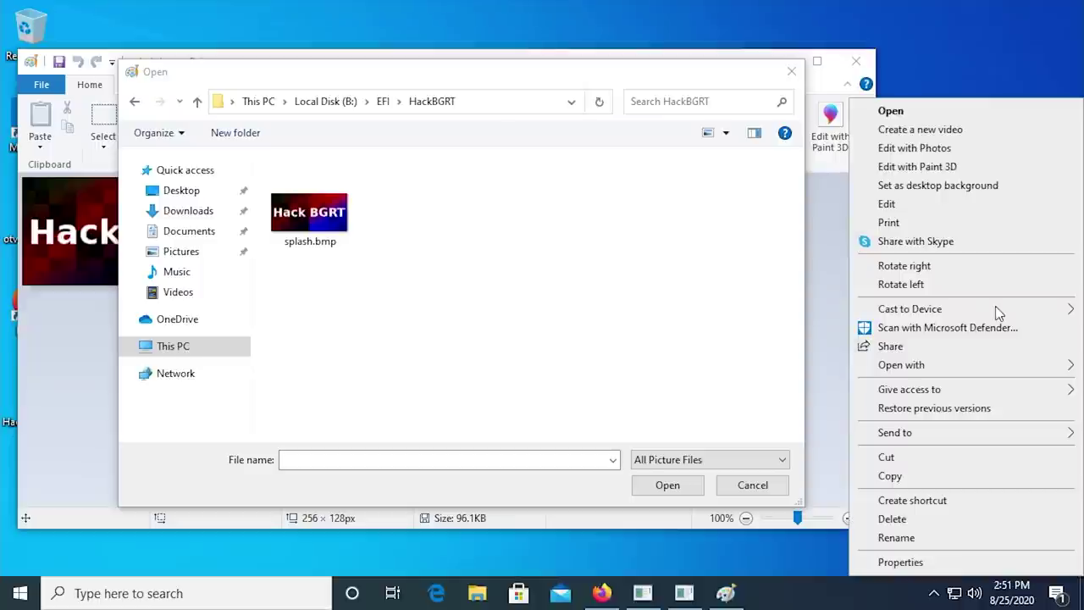
left_click(890, 476)
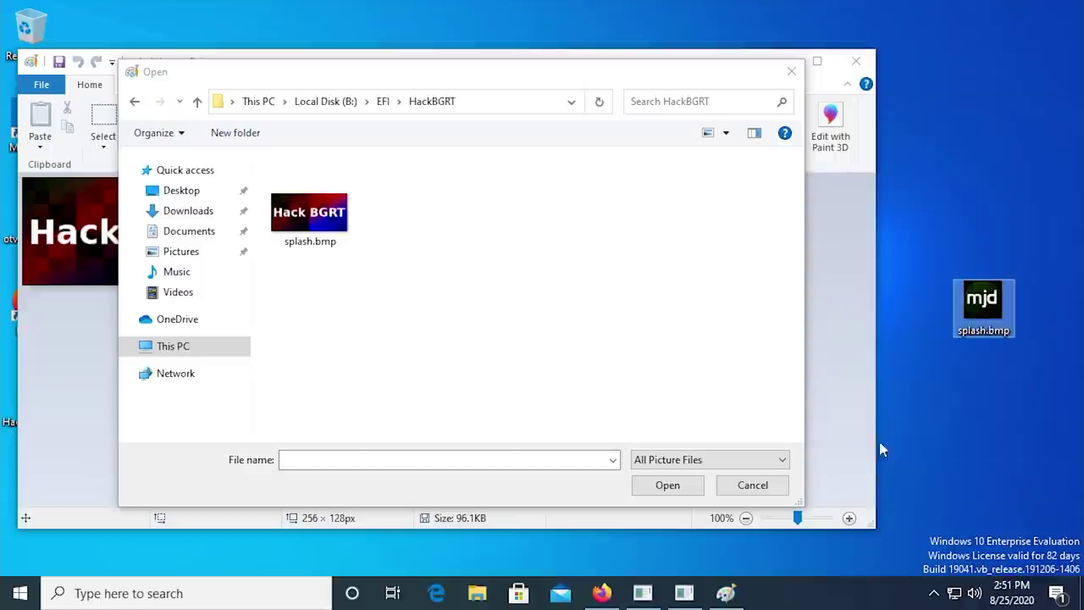
Paste it into B:\EFI\HackBGRT via the Open dialog, replacing the existing splash.bmp.
left_click(423, 278)
right_click(383, 208)
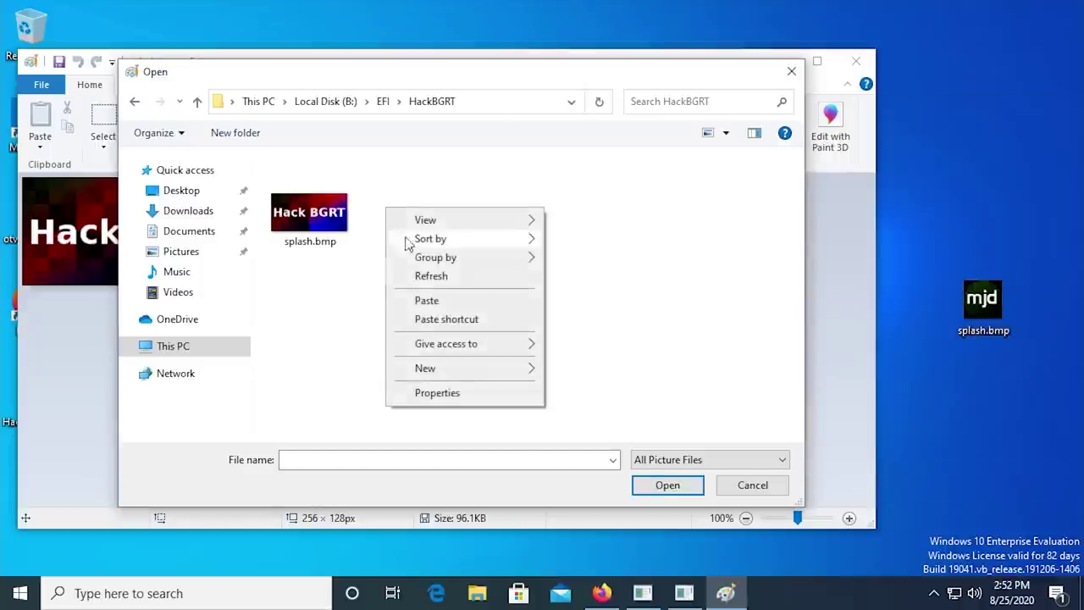
left_click(431, 301)
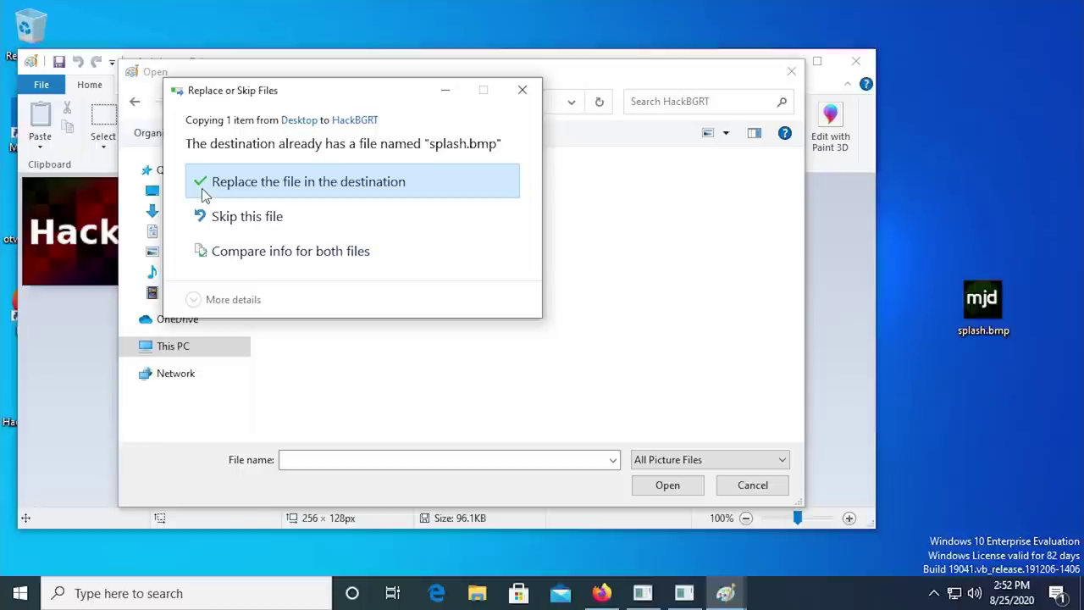
left_click(291, 184)
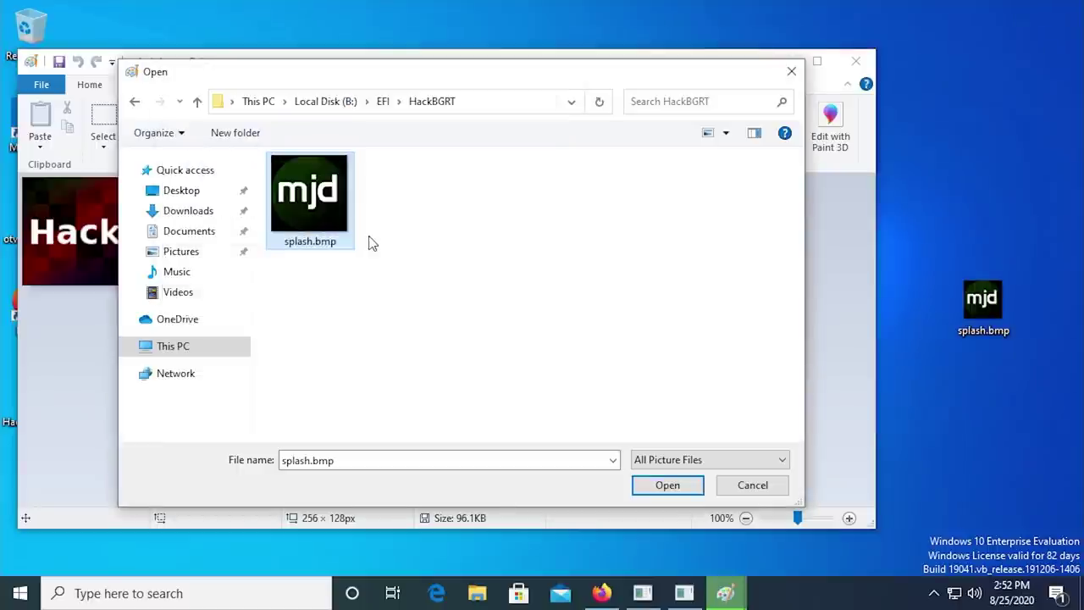
Close the Open dialog and Paint, then quit the finished HackBGRT setup console.
left_click(791, 76)
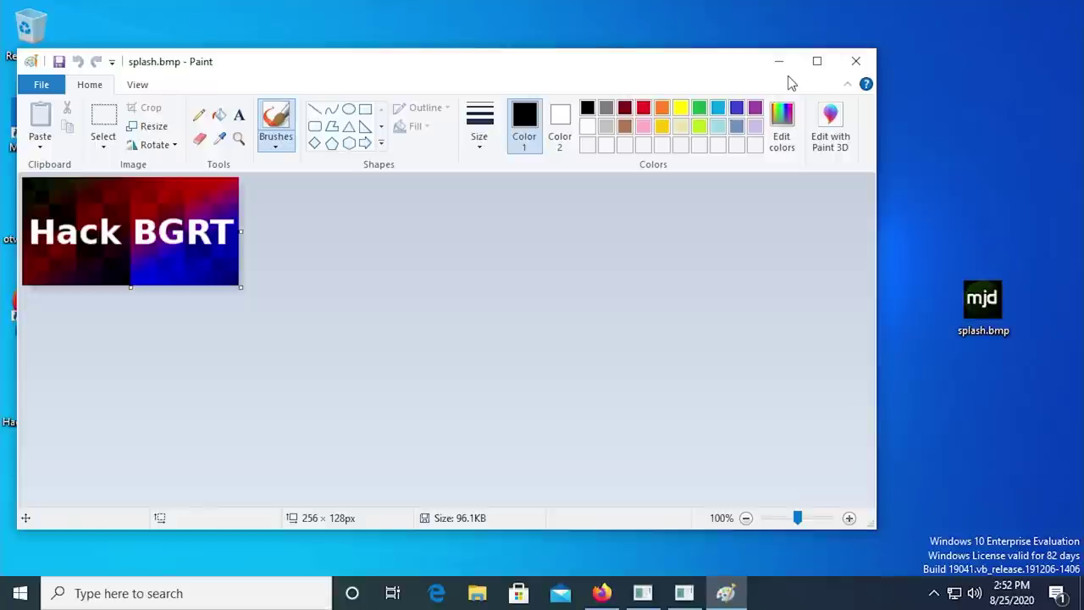
left_click(856, 61)
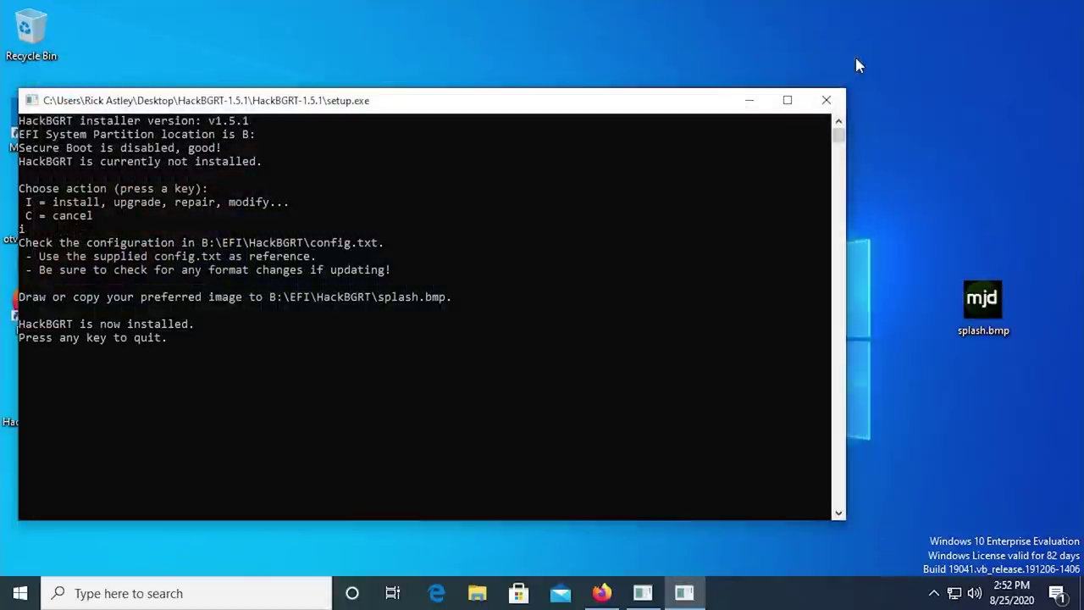
left_click(170, 296)
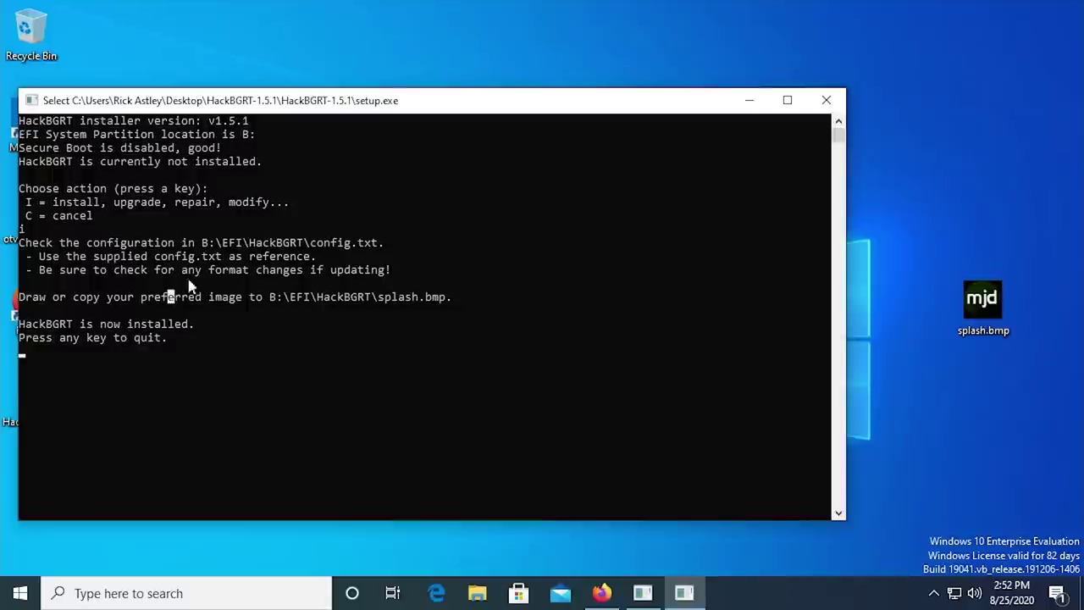
key("Return")
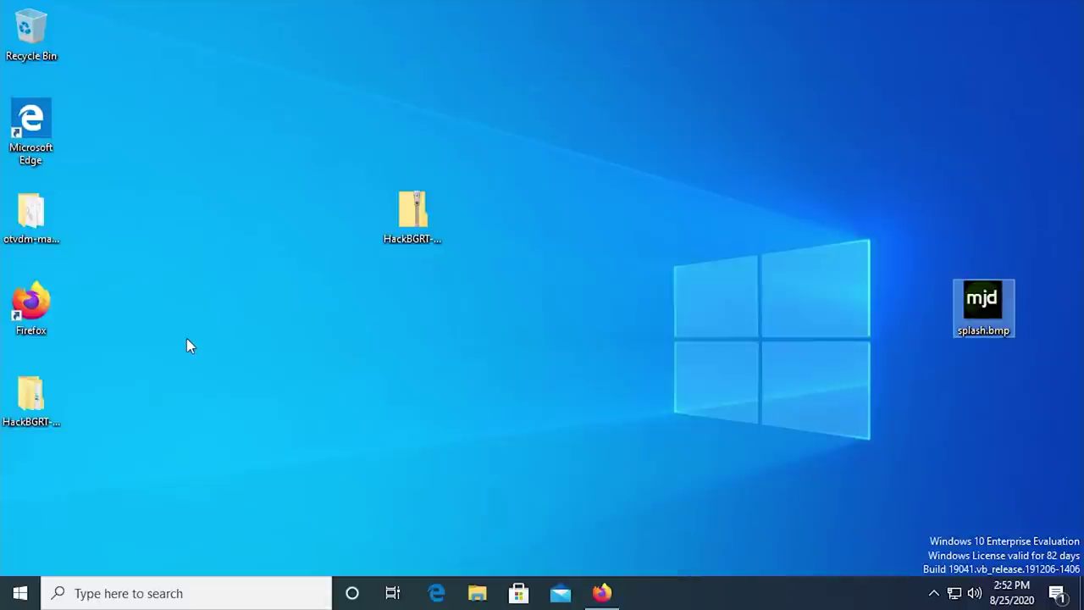
left_click(402, 350)
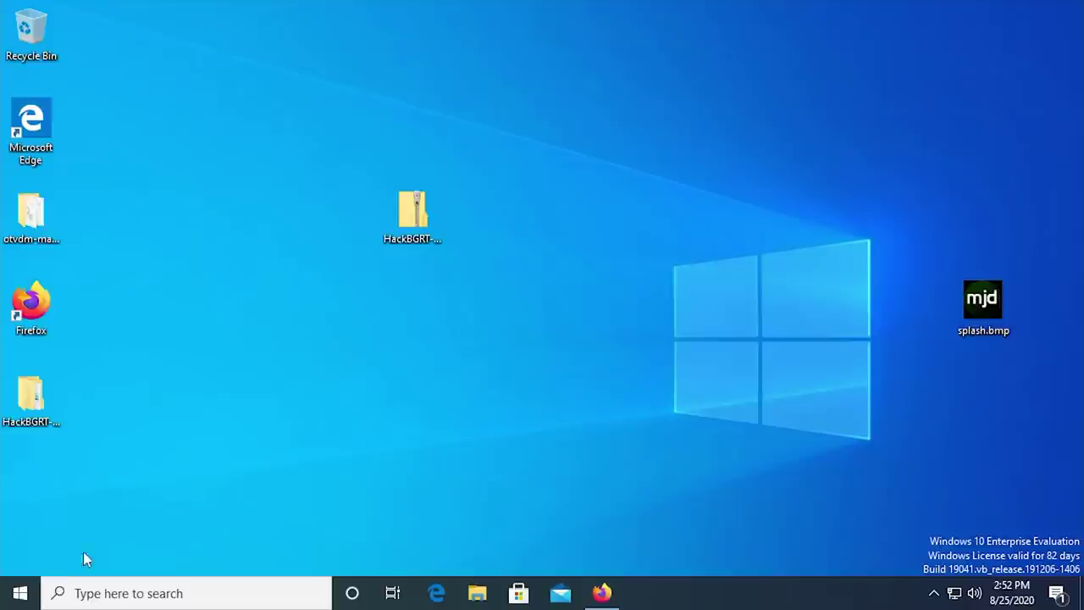
Restart Windows from the Start menu, then allow the relaunched HackBGRT setup at the UAC prompt.
left_click(21, 593)
left_click(21, 556)
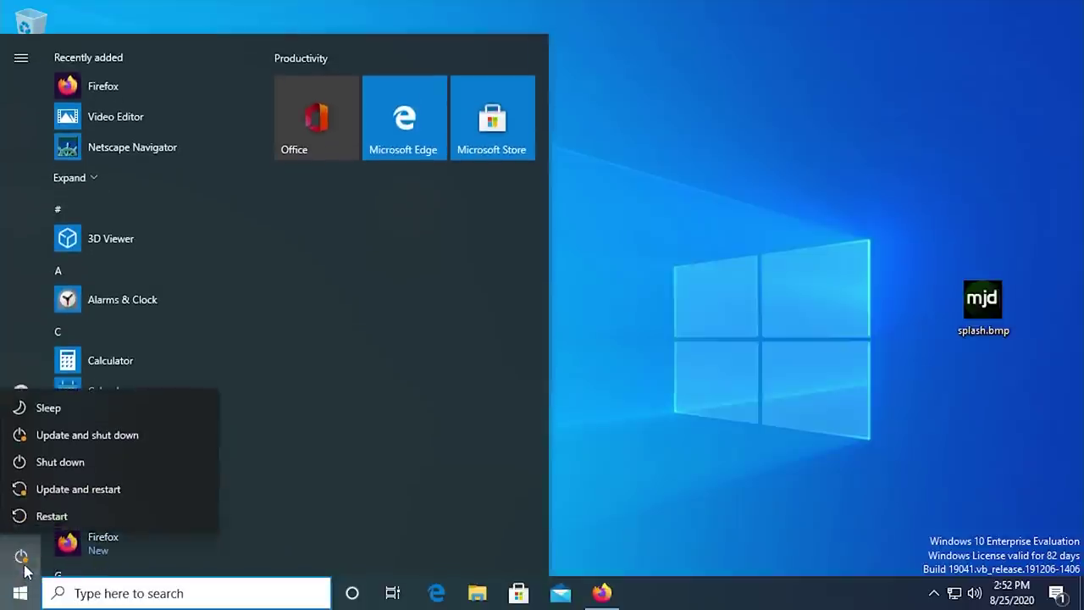
left_click(68, 512)
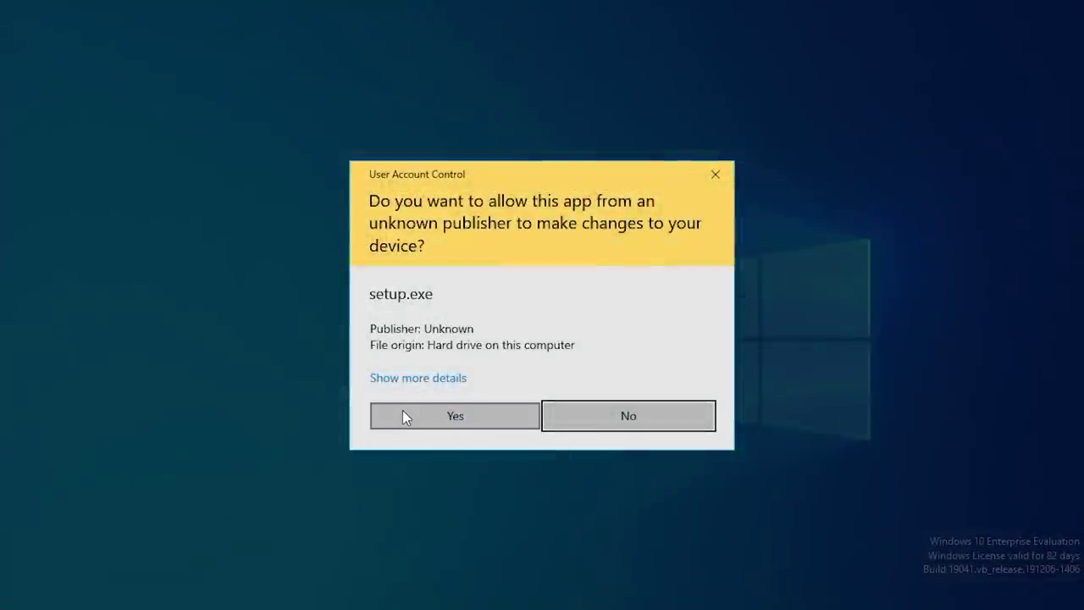
left_click(404, 415)
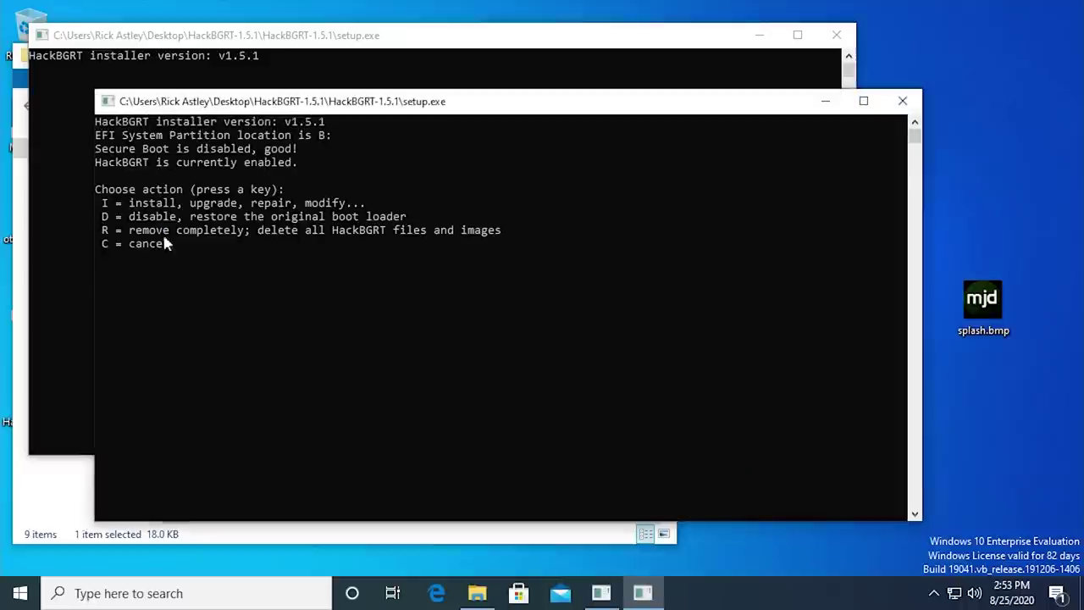
Choose R to remove HackBGRT and restore the original bootmgfw.efi boot loader.
key("r")
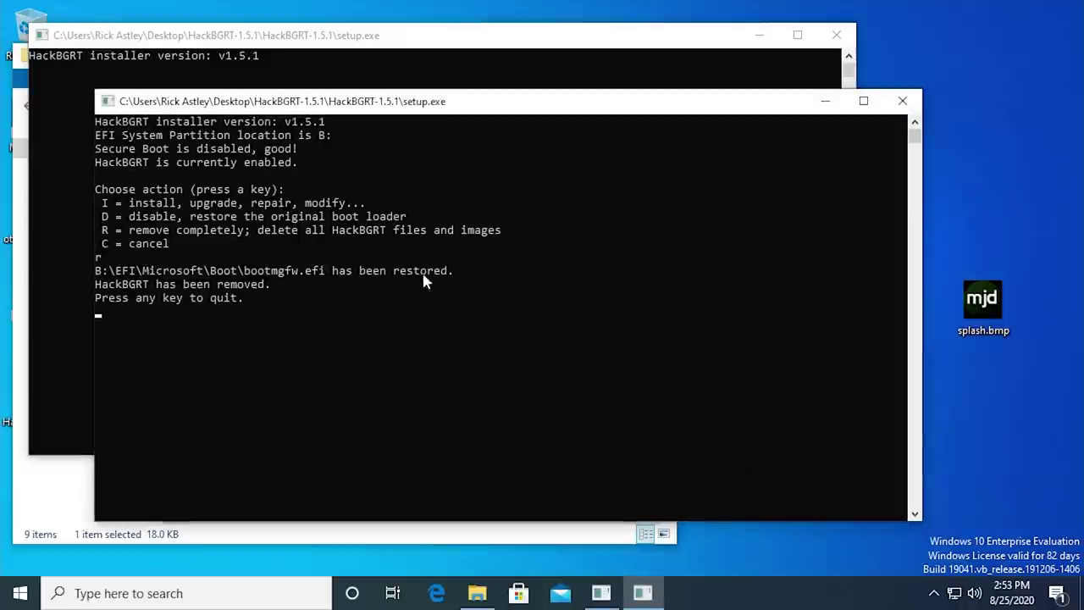